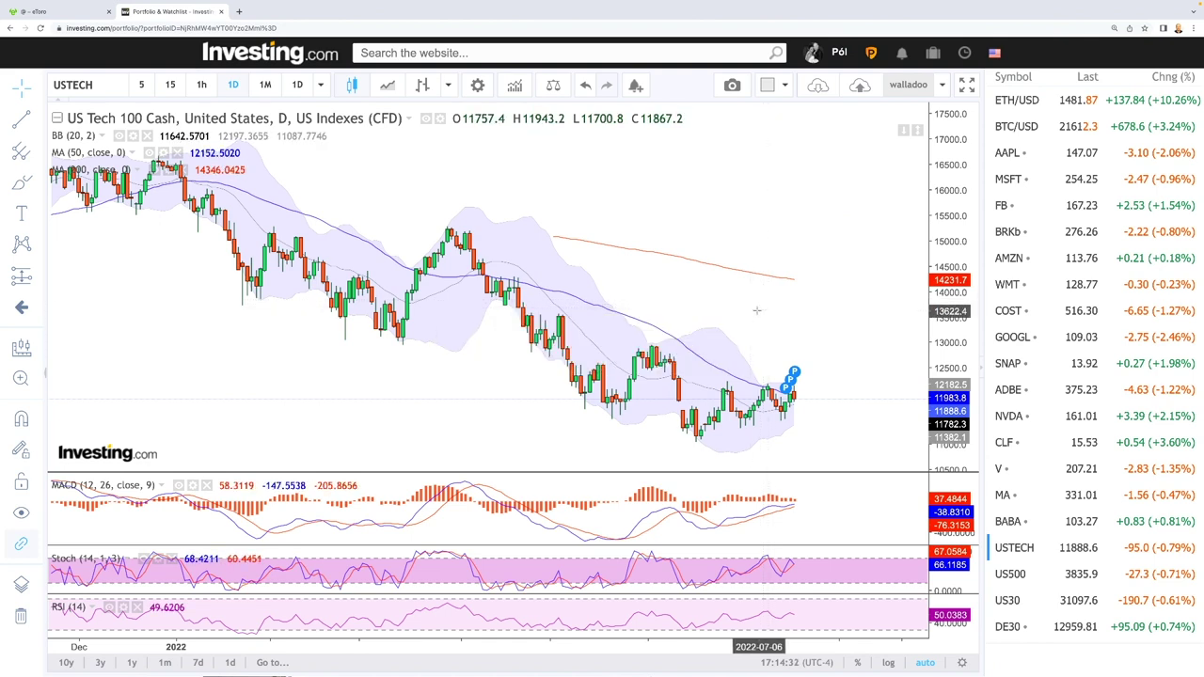
Draw a rising trend line above the USTECH swing highs, from about 11,700 on 2022-06-09 to about 12,510 on 2022-07-26.
{"action": "scroll", "coordinate": [812, 390], "scroll_direction": "up", "scroll_amount": 3}
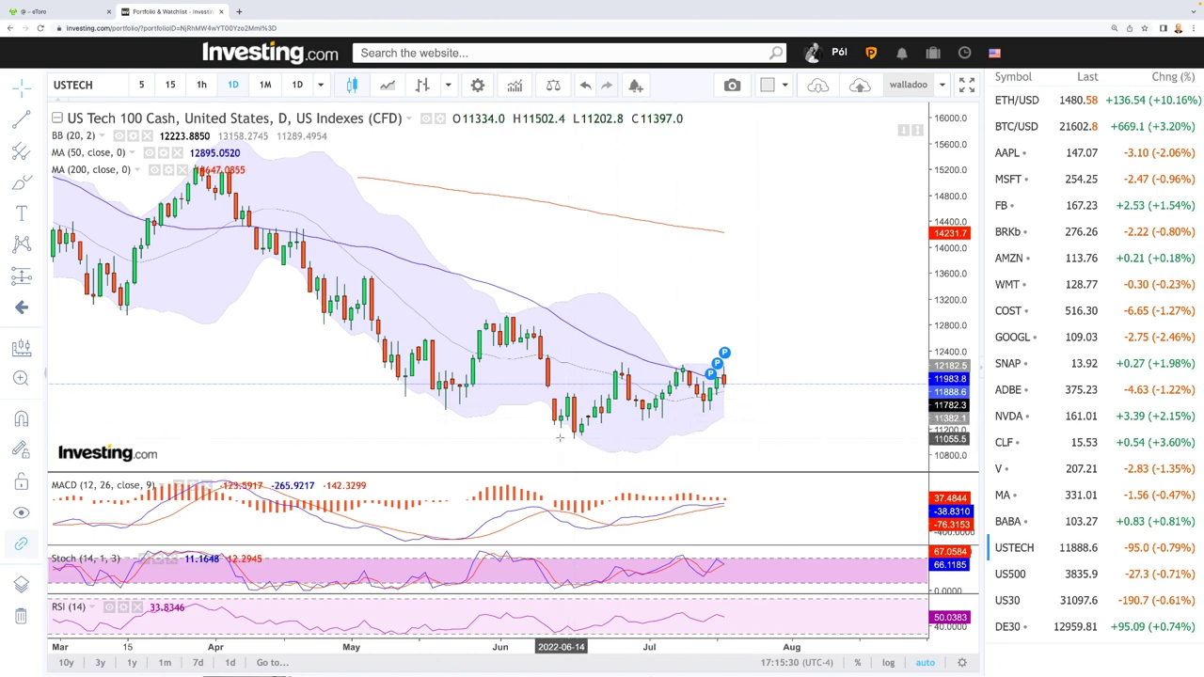
{"action": "scroll", "coordinate": [788, 387], "scroll_direction": "up", "scroll_amount": 3}
{"action": "scroll", "coordinate": [790, 385], "scroll_direction": "down", "scroll_amount": 2}
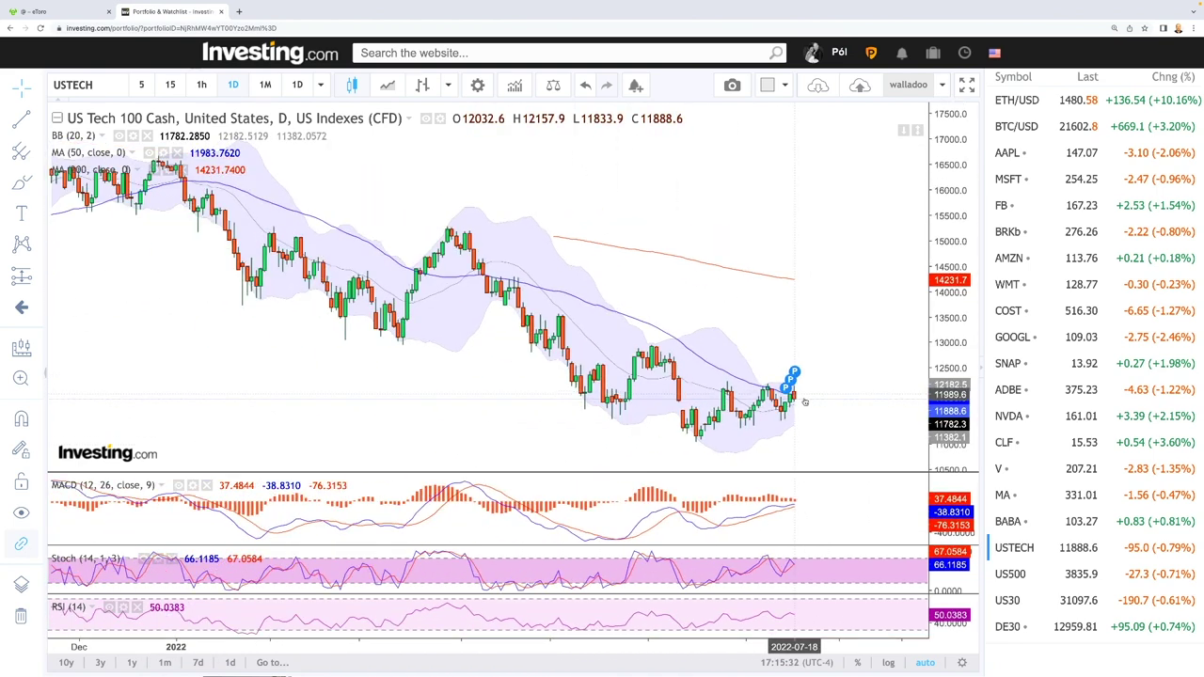
{"action": "scroll", "coordinate": [843, 412], "scroll_direction": "down", "scroll_amount": 1}
{"action": "scroll", "coordinate": [844, 411], "scroll_direction": "down", "scroll_amount": 1}
{"action": "scroll", "coordinate": [845, 411], "scroll_direction": "up", "scroll_amount": 3}
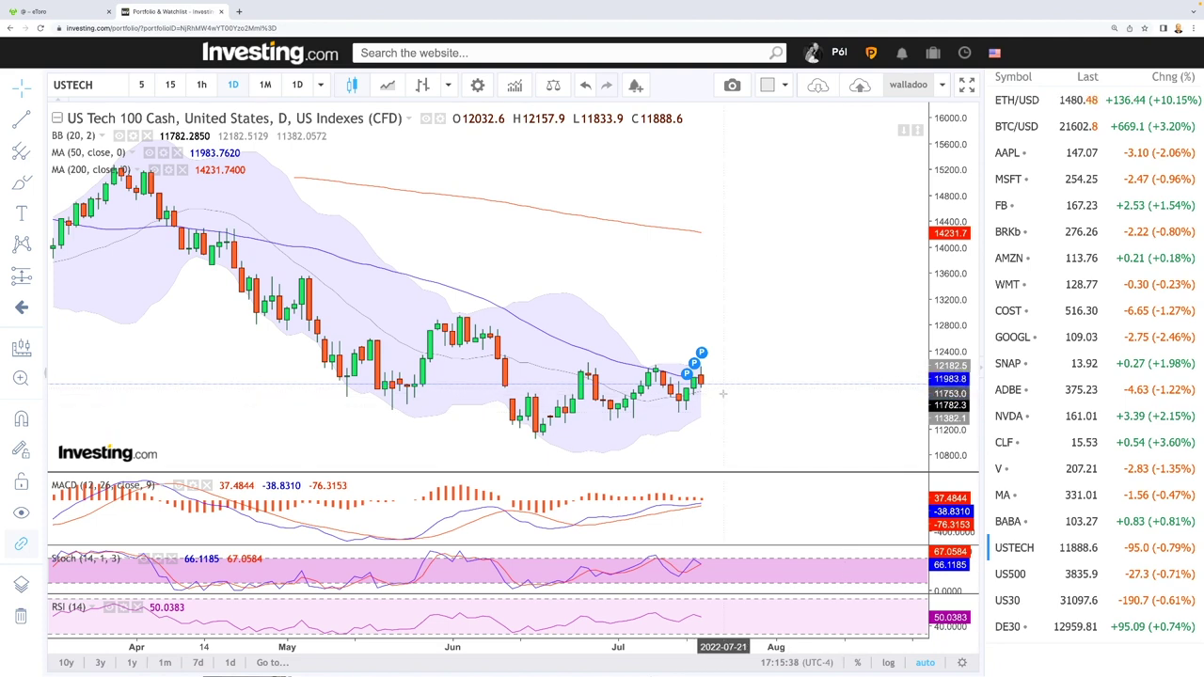
{"action": "left_click", "coordinate": [22, 119]}
{"action": "left_click", "coordinate": [497, 396]}
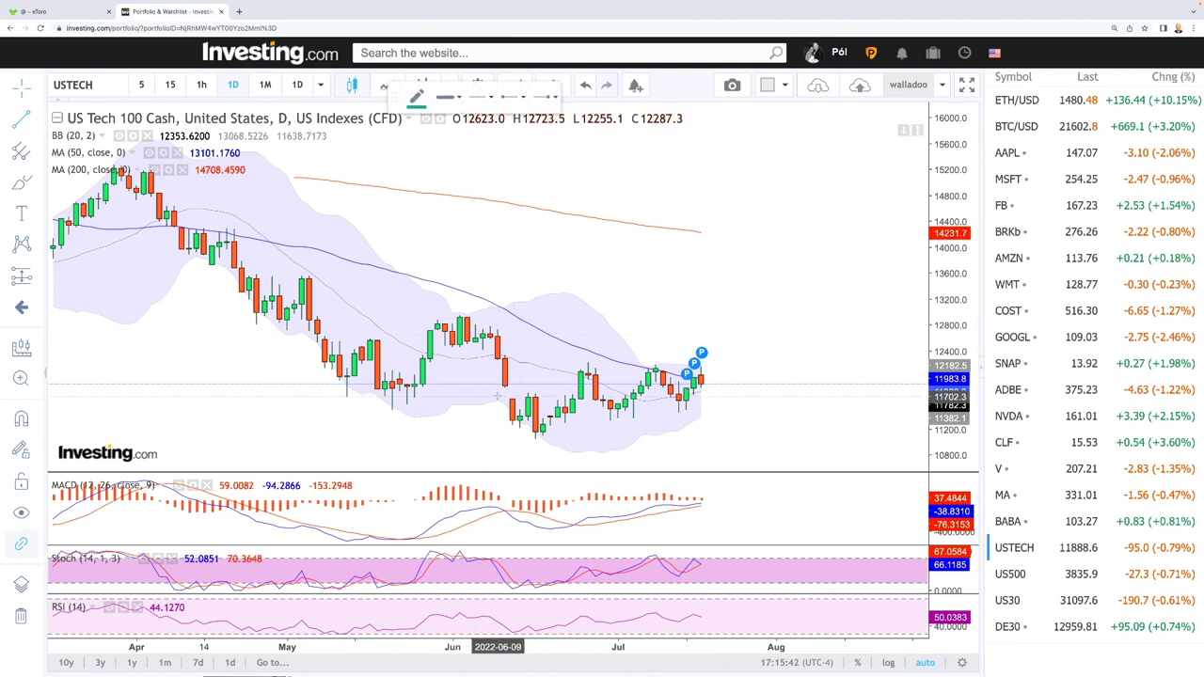
{"action": "left_click", "coordinate": [746, 344]}
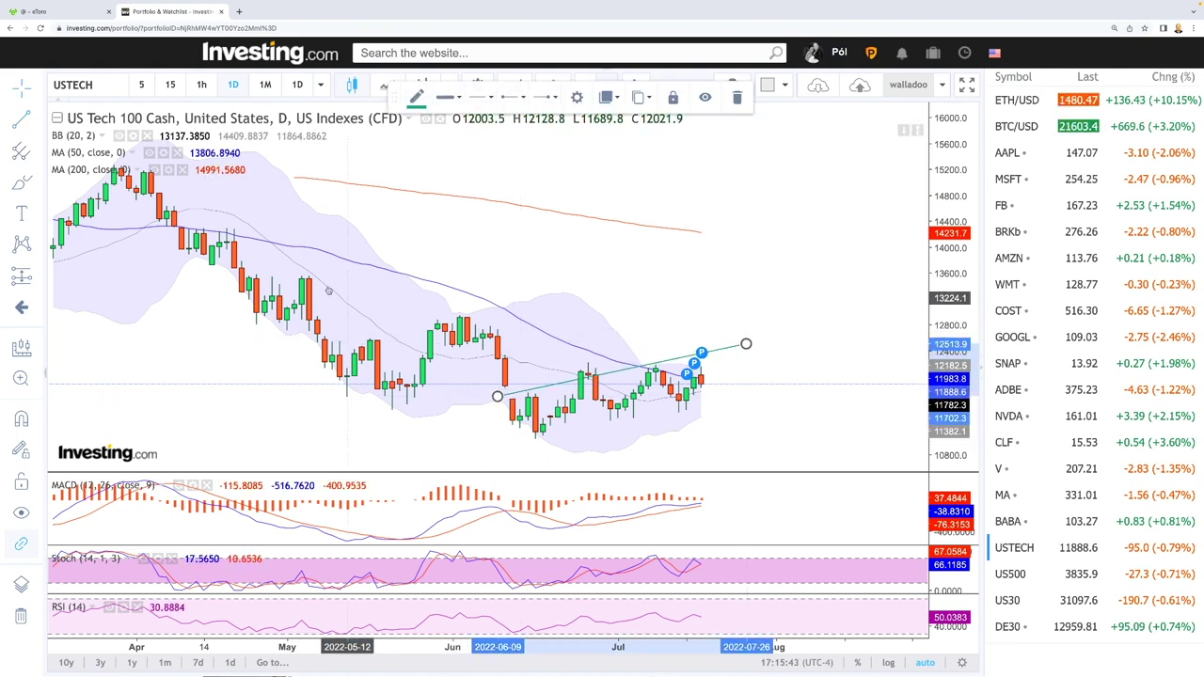
Draw a roughly parallel trend line under the USTECH lows, from about 11,005 on 2022-06-14 to about 11,804 on 2022-07-28.
{"action": "left_click", "coordinate": [21, 119]}
{"action": "left_click", "coordinate": [519, 441]}
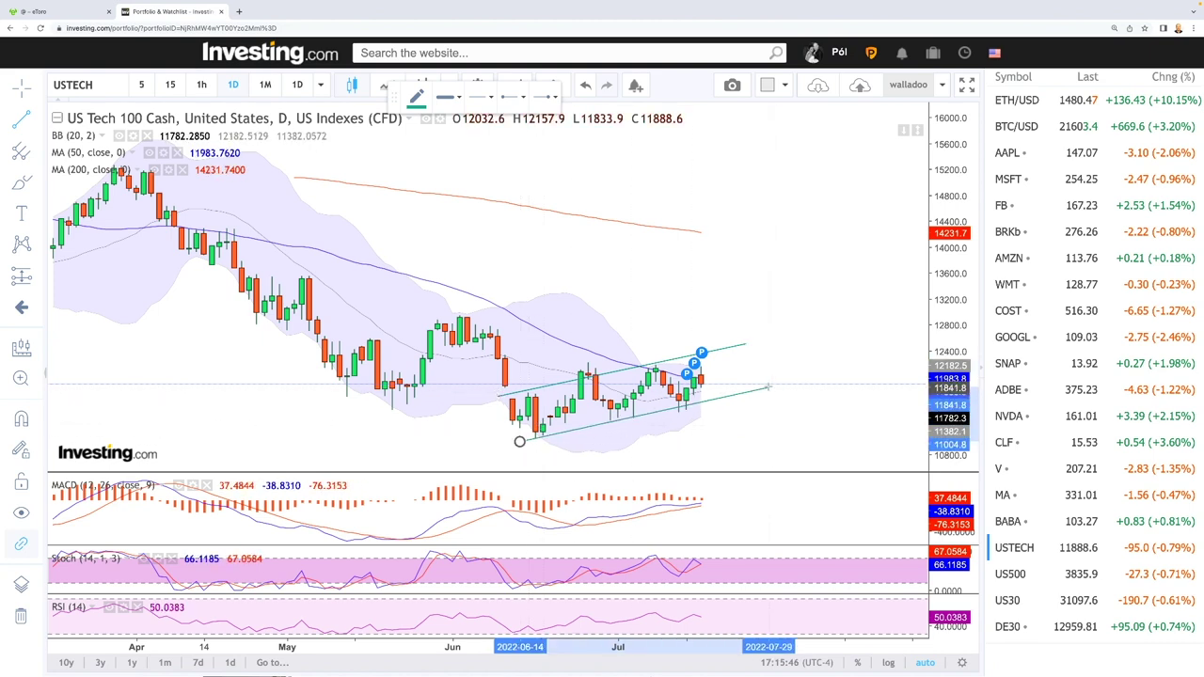
{"action": "left_click", "coordinate": [759, 389]}
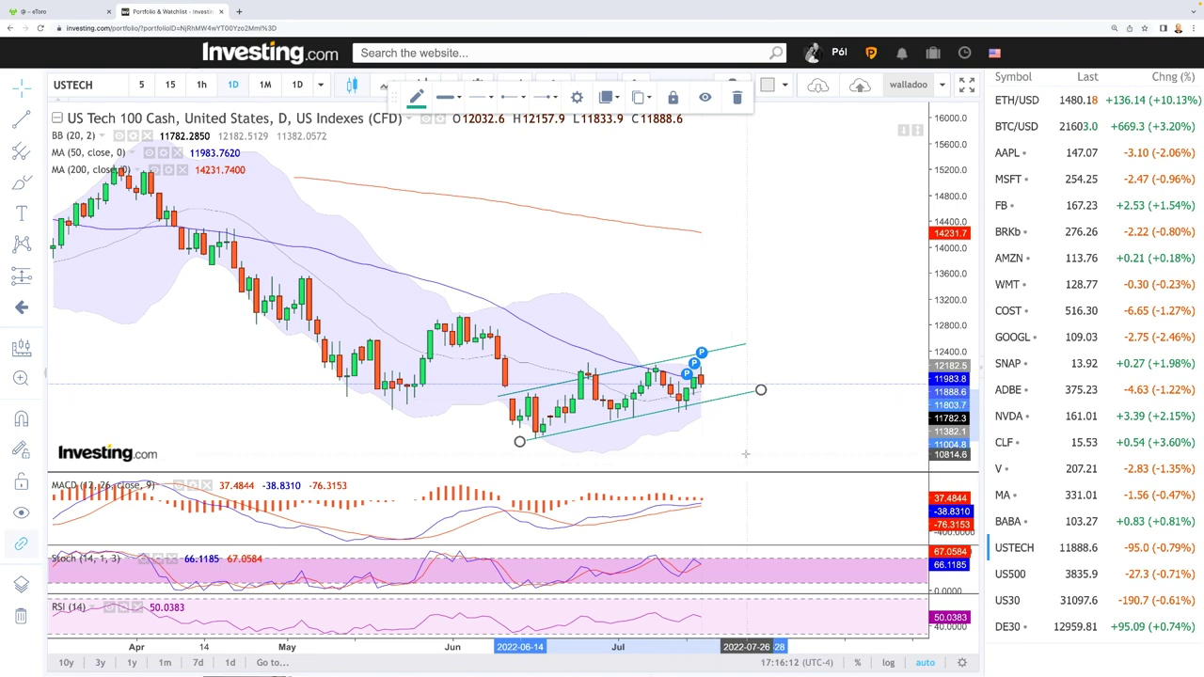
{"action": "scroll", "coordinate": [745, 456], "scroll_direction": "down", "scroll_amount": 3}
{"action": "scroll", "coordinate": [805, 444], "scroll_direction": "up", "scroll_amount": 1}
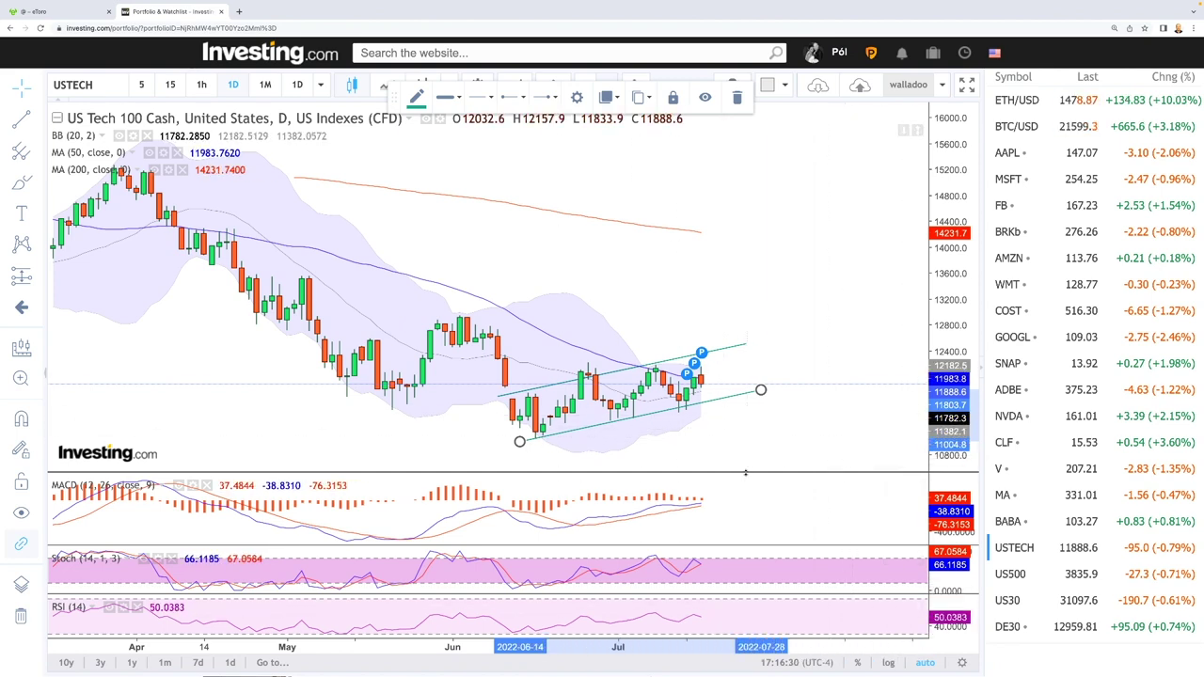
{"action": "scroll", "coordinate": [772, 425], "scroll_direction": "down", "scroll_amount": 2}
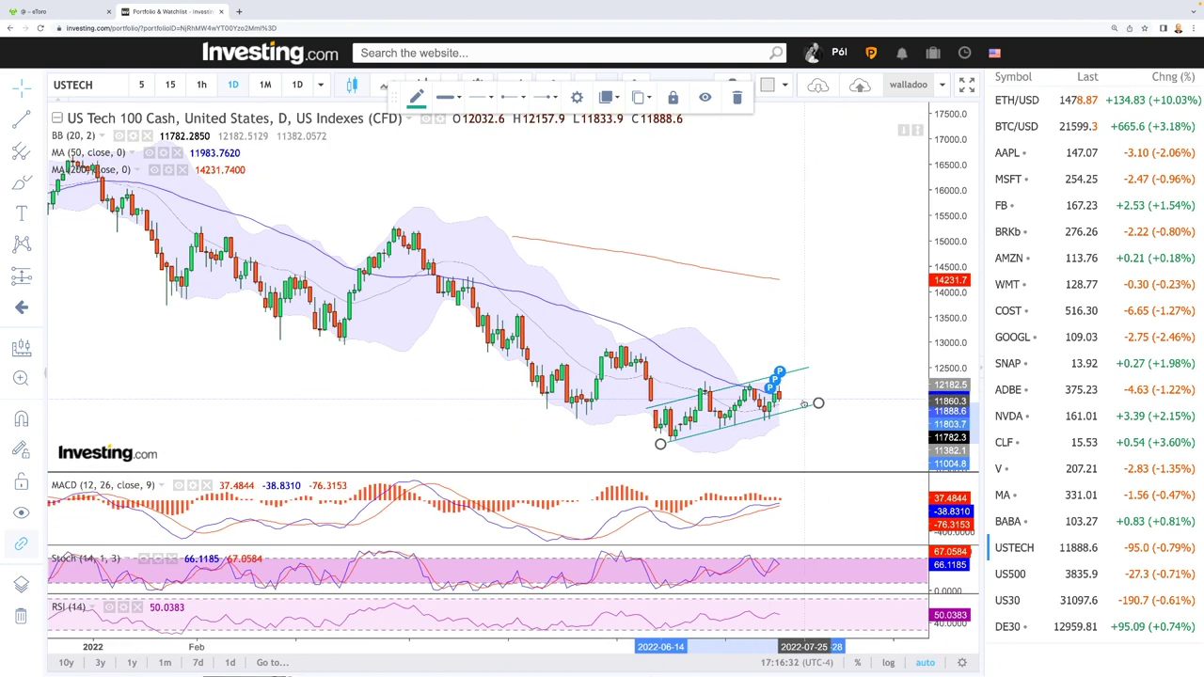
{"action": "scroll", "coordinate": [791, 296], "scroll_direction": "up", "scroll_amount": 1}
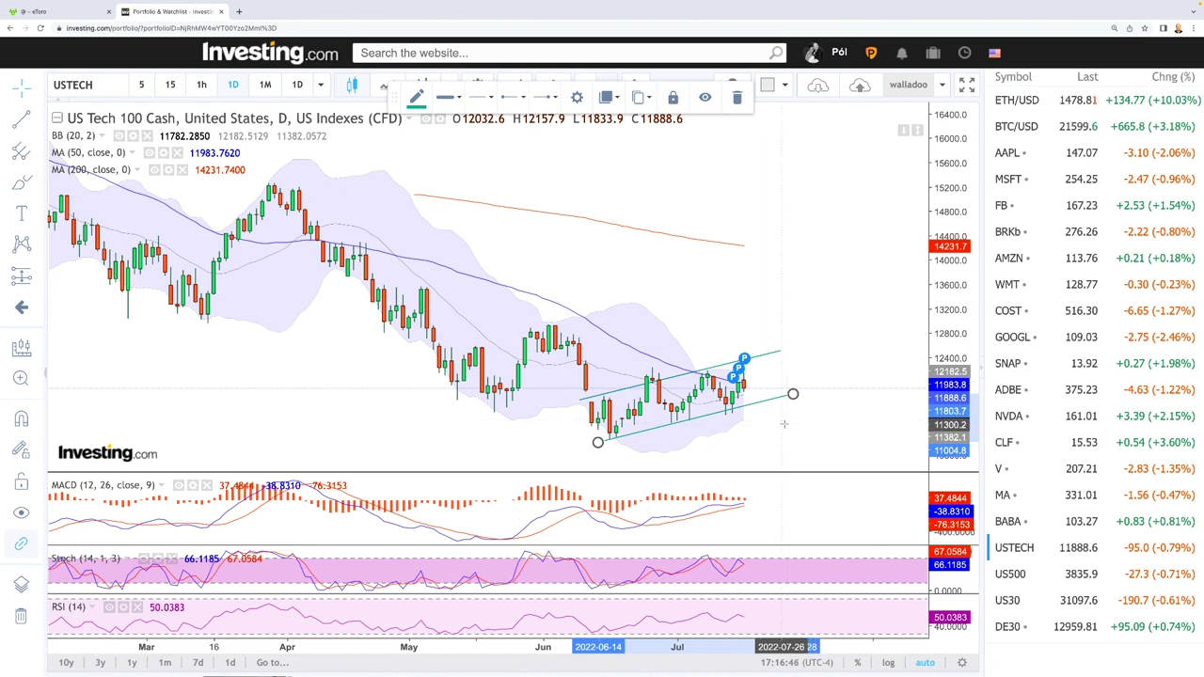
Open the US500 chart and mark a resistance zone with a rectangle from 2022-05-11 to 2022-07-25, between about 3,863 and 3,929.
{"action": "left_click", "coordinate": [1014, 575]}
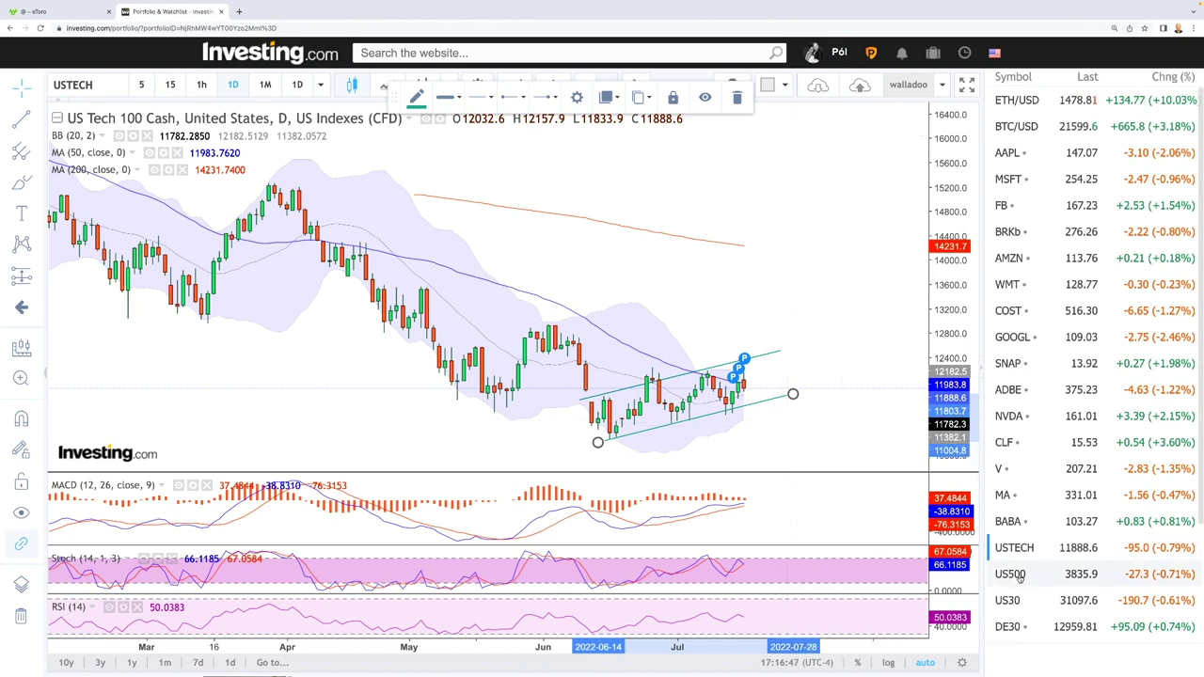
{"action": "scroll", "coordinate": [1041, 541], "scroll_direction": "down", "scroll_amount": 3}
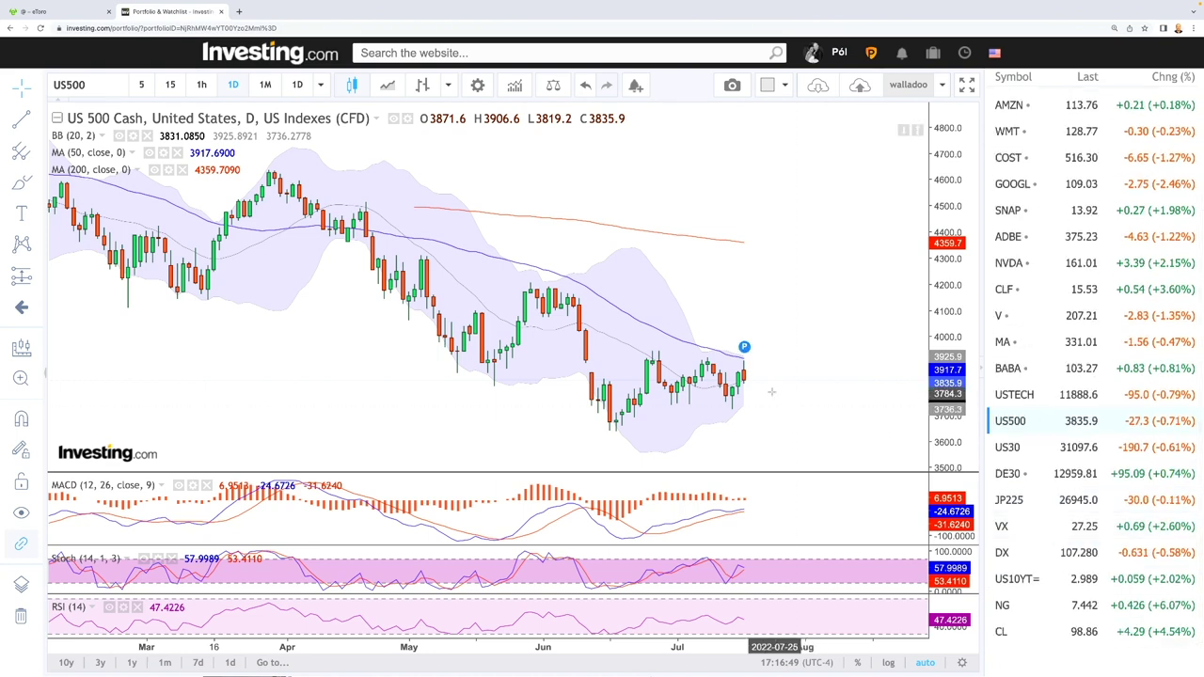
{"action": "left_click", "coordinate": [38, 183]}
{"action": "left_click", "coordinate": [105, 209]}
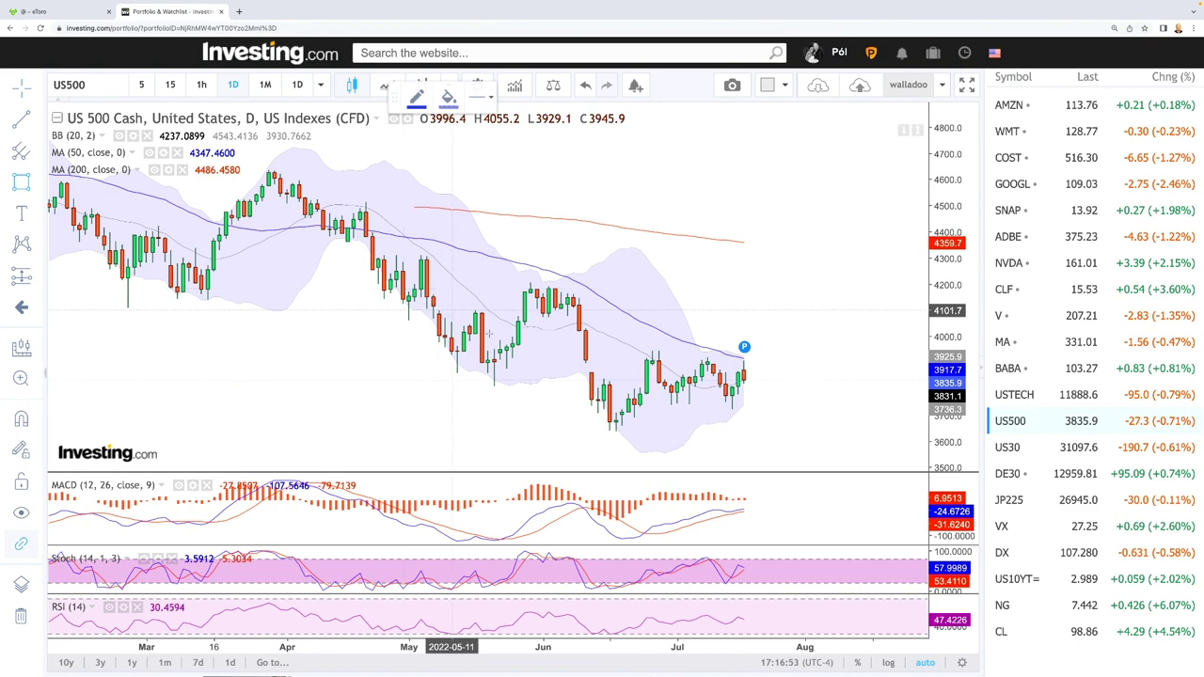
{"action": "mouse_move", "coordinate": [453, 356]}
{"action": "left_mouse_down"}
{"action": "mouse_move", "coordinate": [658, 380]}
{"action": "mouse_move", "coordinate": [773, 373]}
{"action": "left_mouse_up"}
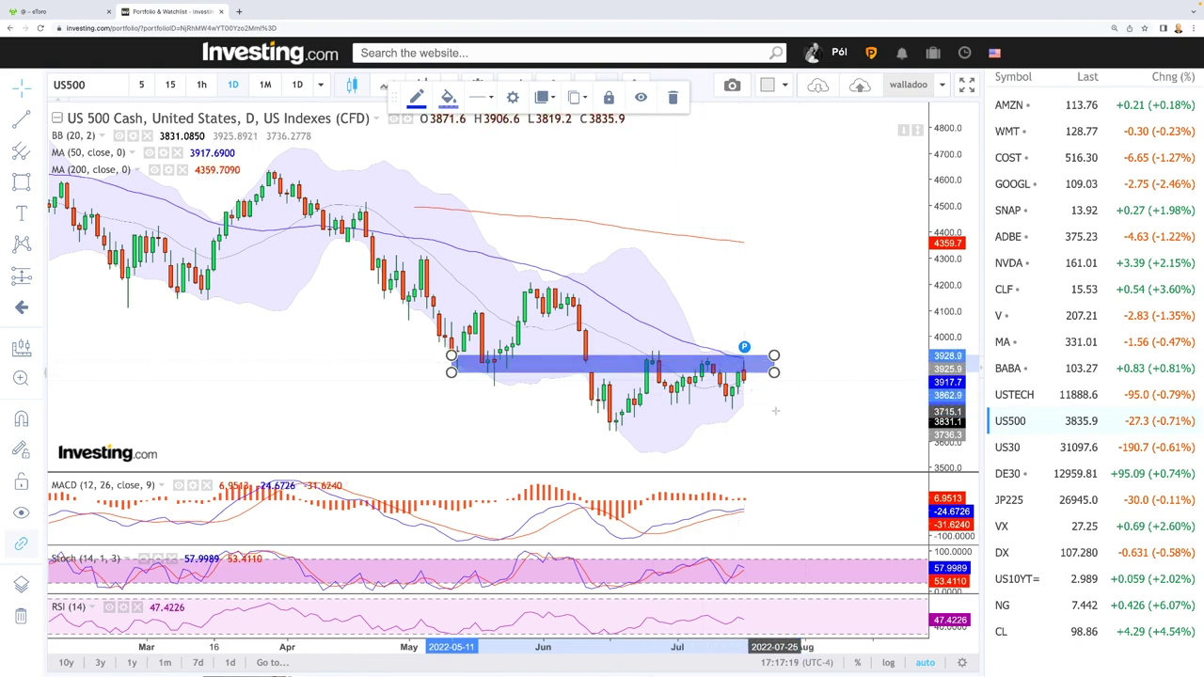
Brush a horizontal support line at about 3,750 under the US500 July lows and a downward curve from the latest candle.
{"action": "left_click", "coordinate": [36, 186]}
{"action": "left_click", "coordinate": [94, 182]}
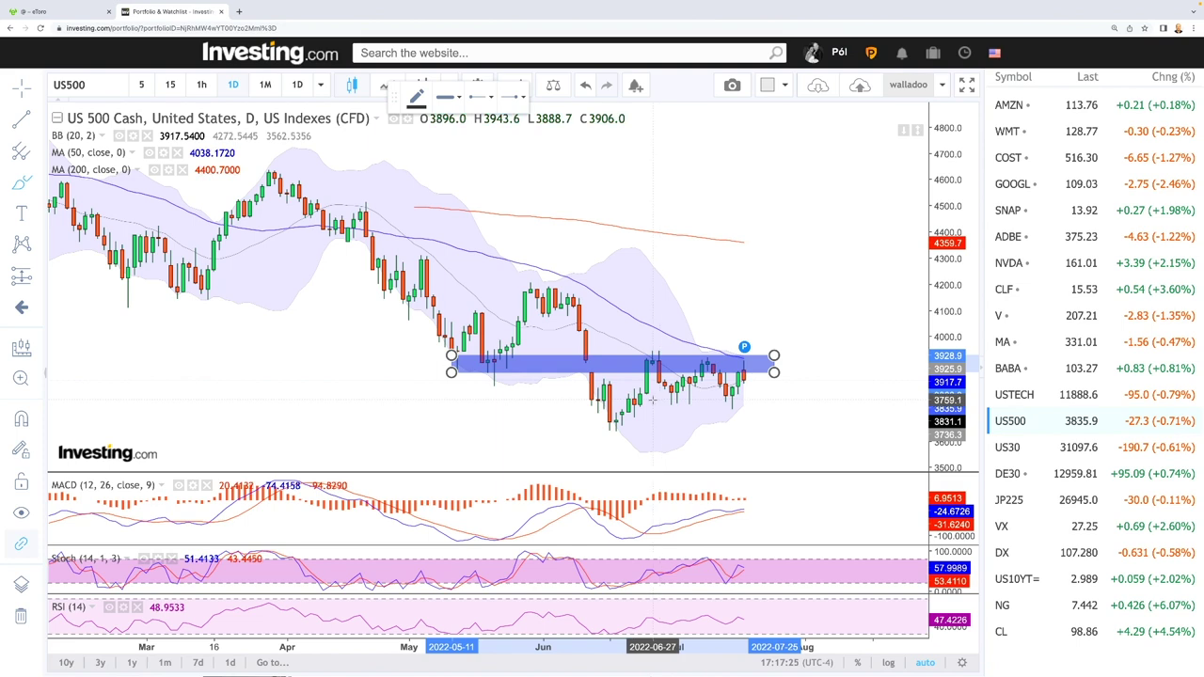
{"action": "left_click_drag", "start_coordinate": [591, 402], "coordinate": [704, 403]}
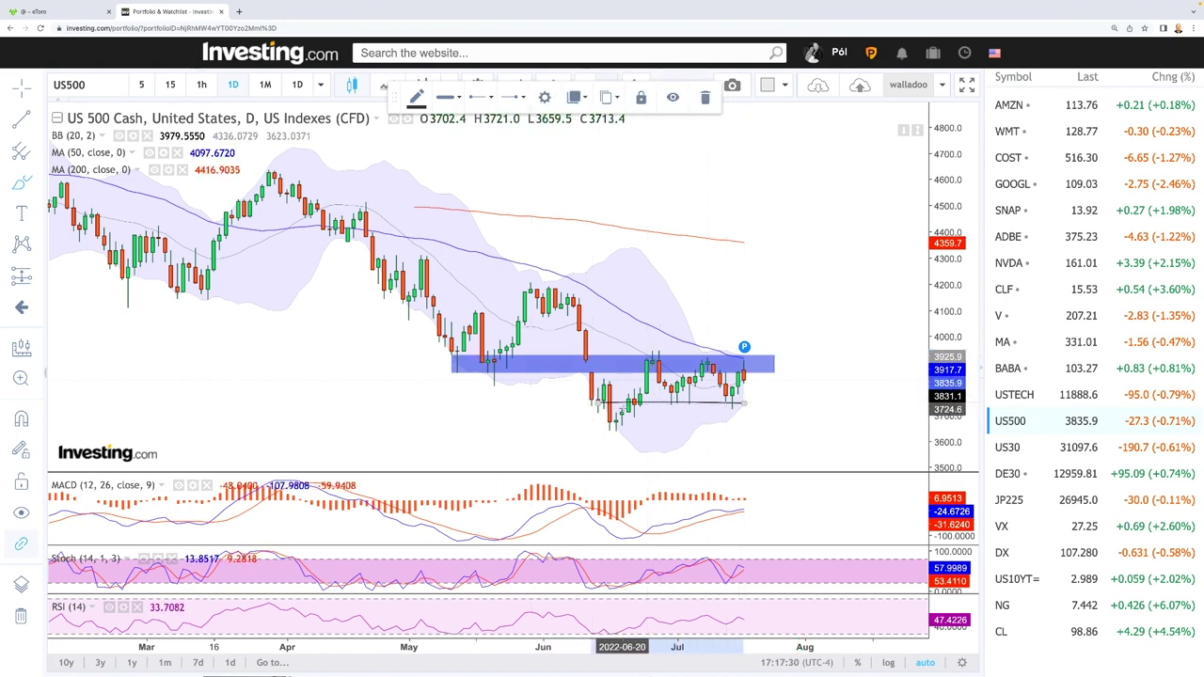
{"action": "left_click_drag", "start_coordinate": [743, 380], "coordinate": [762, 430]}
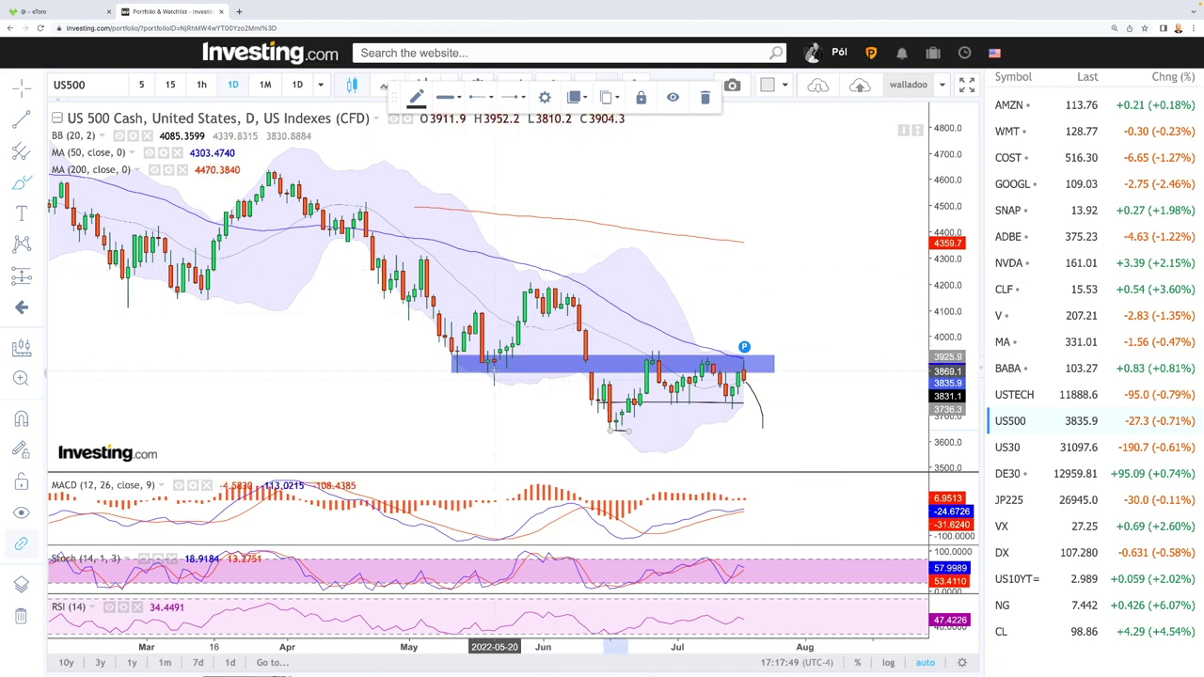
Trace the US500 swings with a brush zigzag from the 2022-05-20 low through the June and July turns, ending in a steep projected drop.
{"action": "left_click", "coordinate": [495, 367]}
{"action": "left_click", "coordinate": [550, 295]}
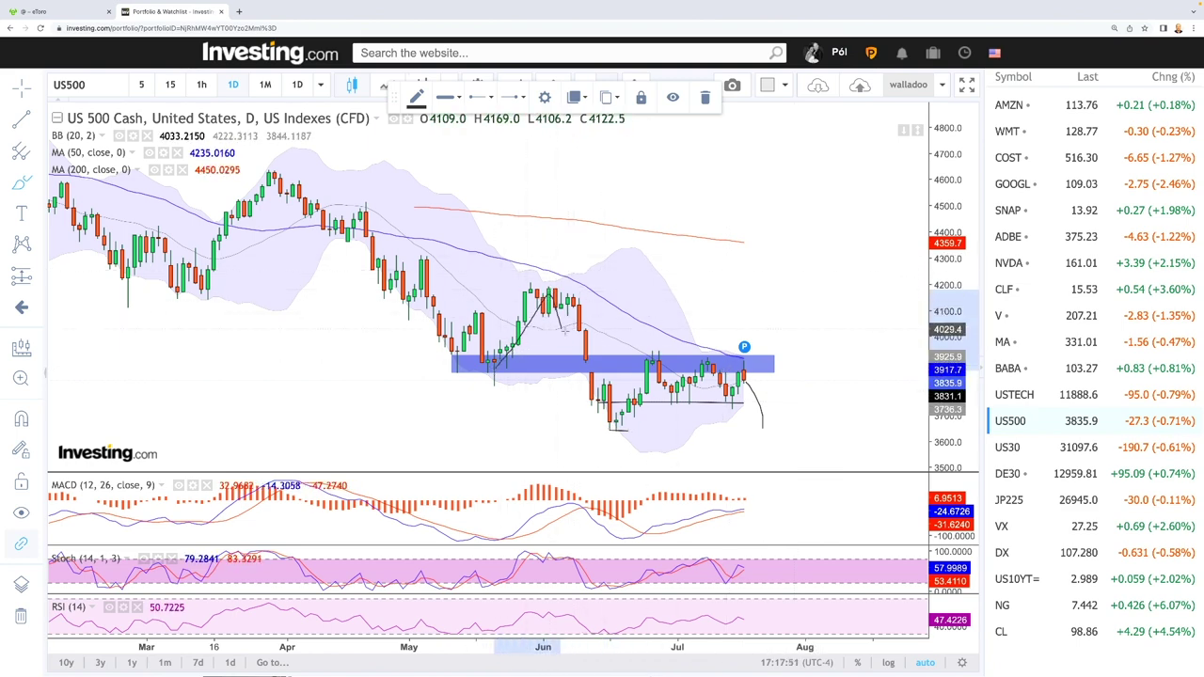
{"action": "left_click", "coordinate": [609, 422]}
{"action": "left_click", "coordinate": [656, 355]}
{"action": "left_click", "coordinate": [675, 402]}
{"action": "left_click", "coordinate": [731, 402]}
{"action": "left_click", "coordinate": [744, 370]}
{"action": "double_click", "coordinate": [769, 461]}
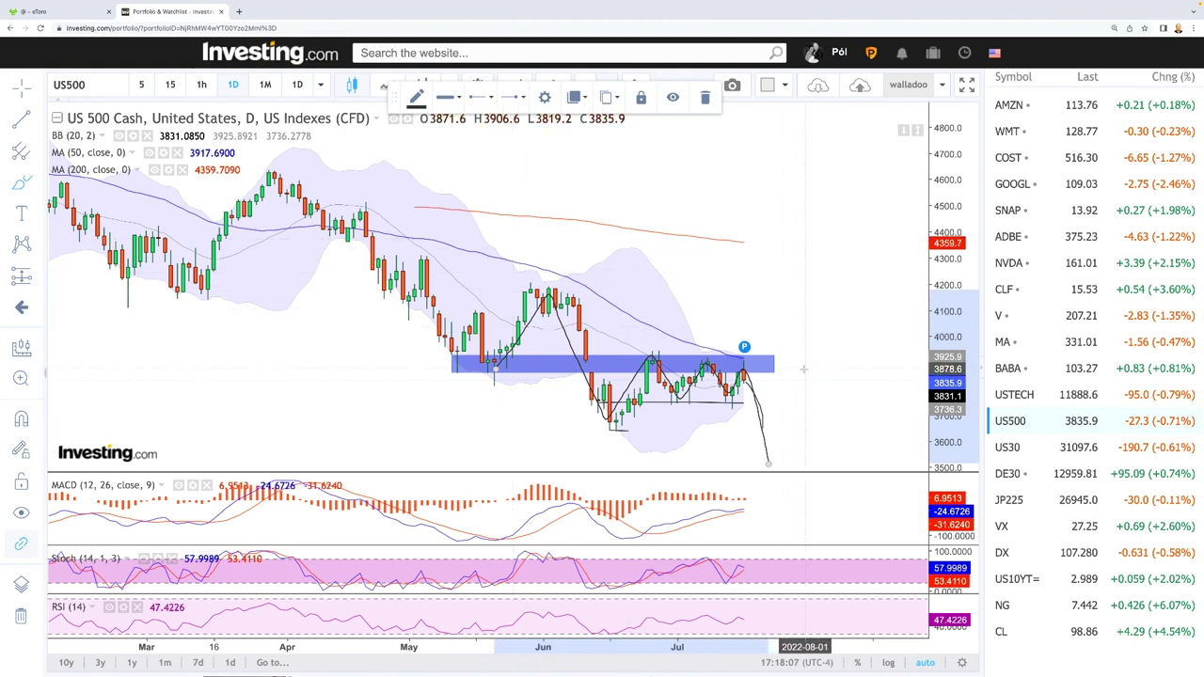
Open the US30 chart and mark a resistance zone with a rectangle from 2022-05-12 to 2022-07-18, between about 31,200 and 31,550.
{"action": "scroll", "coordinate": [812, 369], "scroll_direction": "down", "scroll_amount": 3}
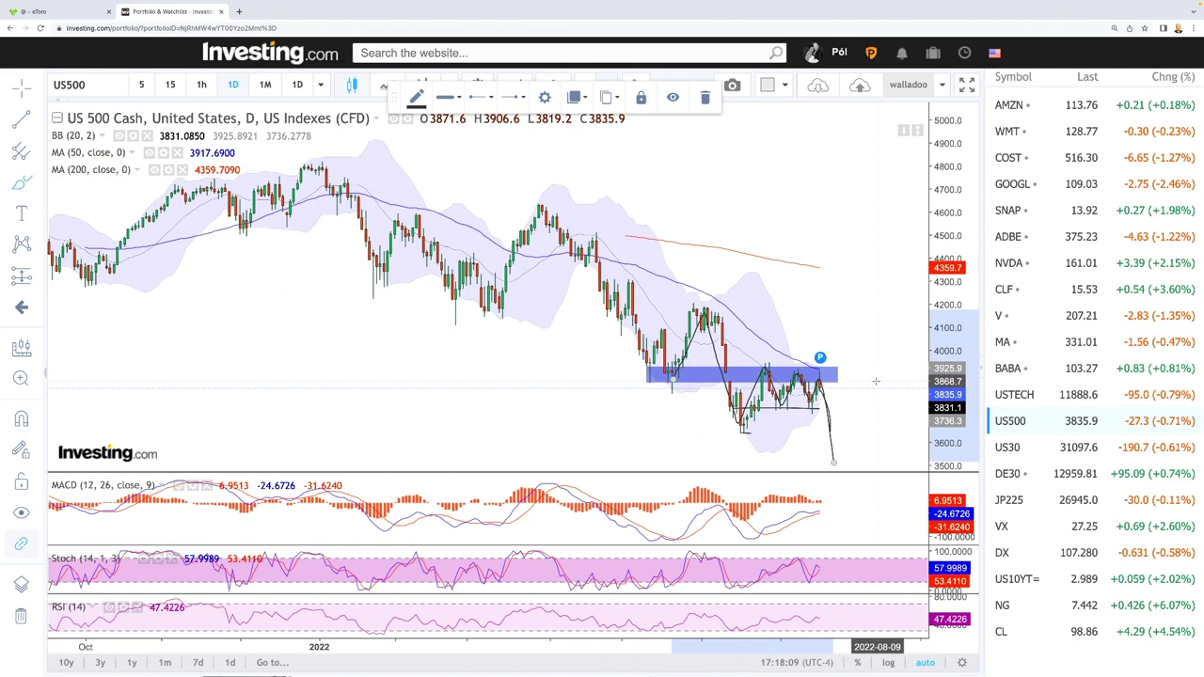
{"action": "scroll", "coordinate": [874, 379], "scroll_direction": "up", "scroll_amount": 3}
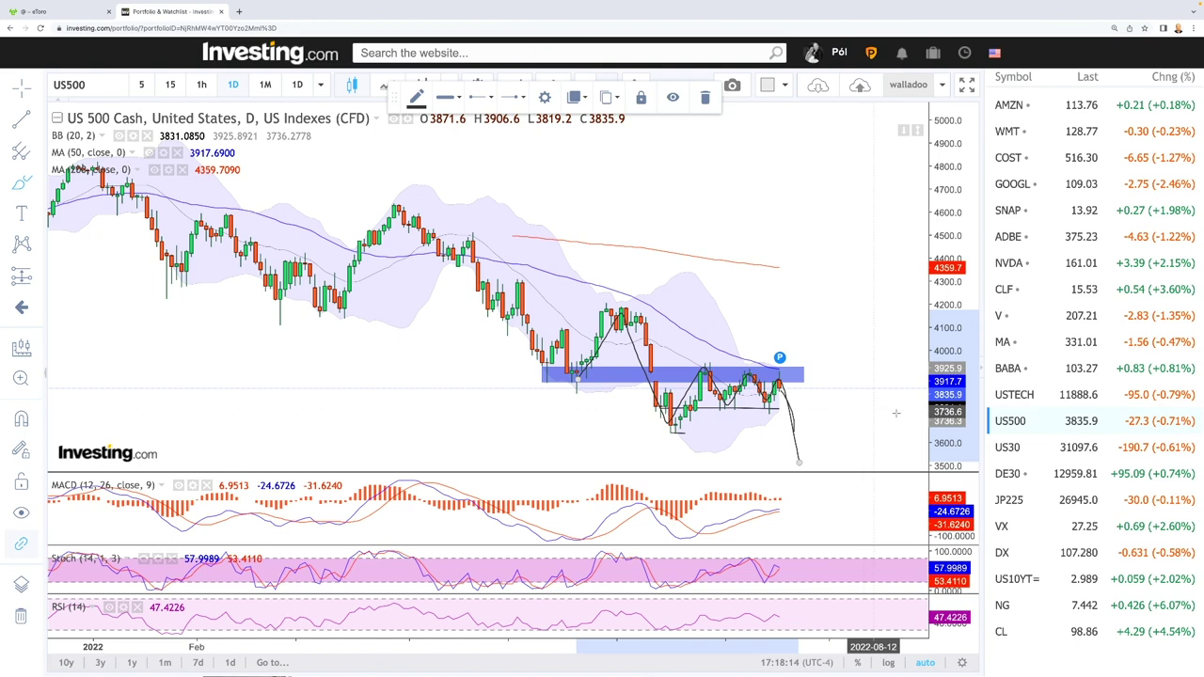
{"action": "left_click", "coordinate": [1034, 447]}
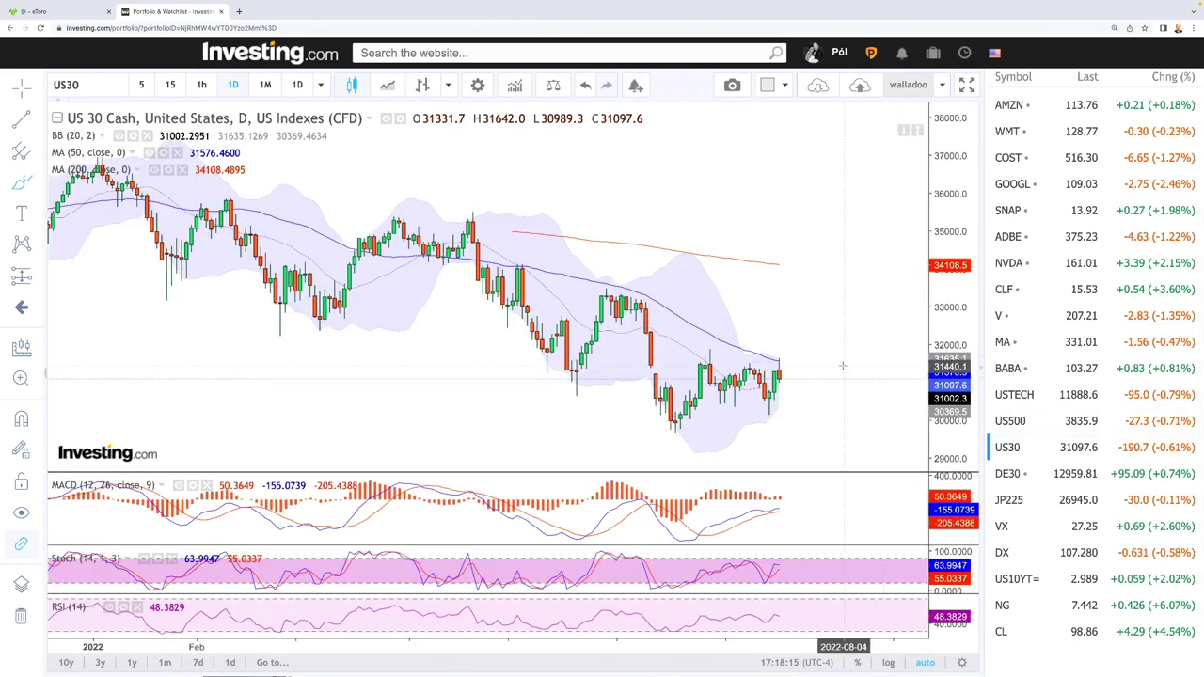
{"action": "scroll", "coordinate": [840, 367], "scroll_direction": "up", "scroll_amount": 3}
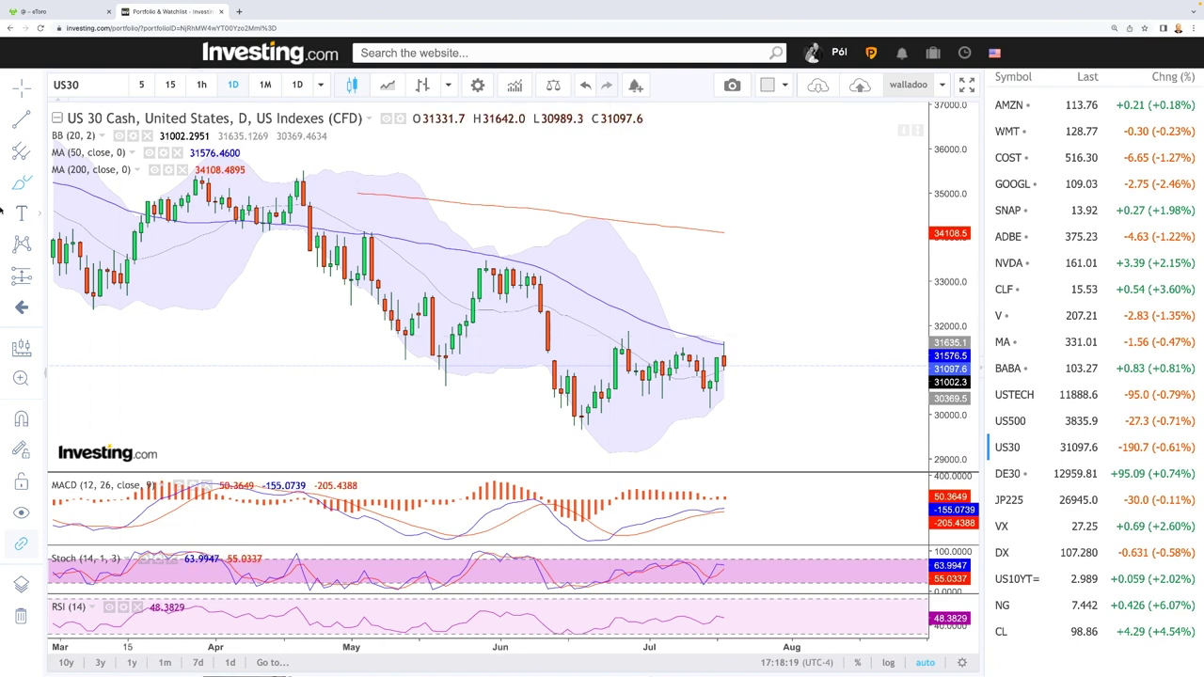
{"action": "left_click", "coordinate": [36, 182]}
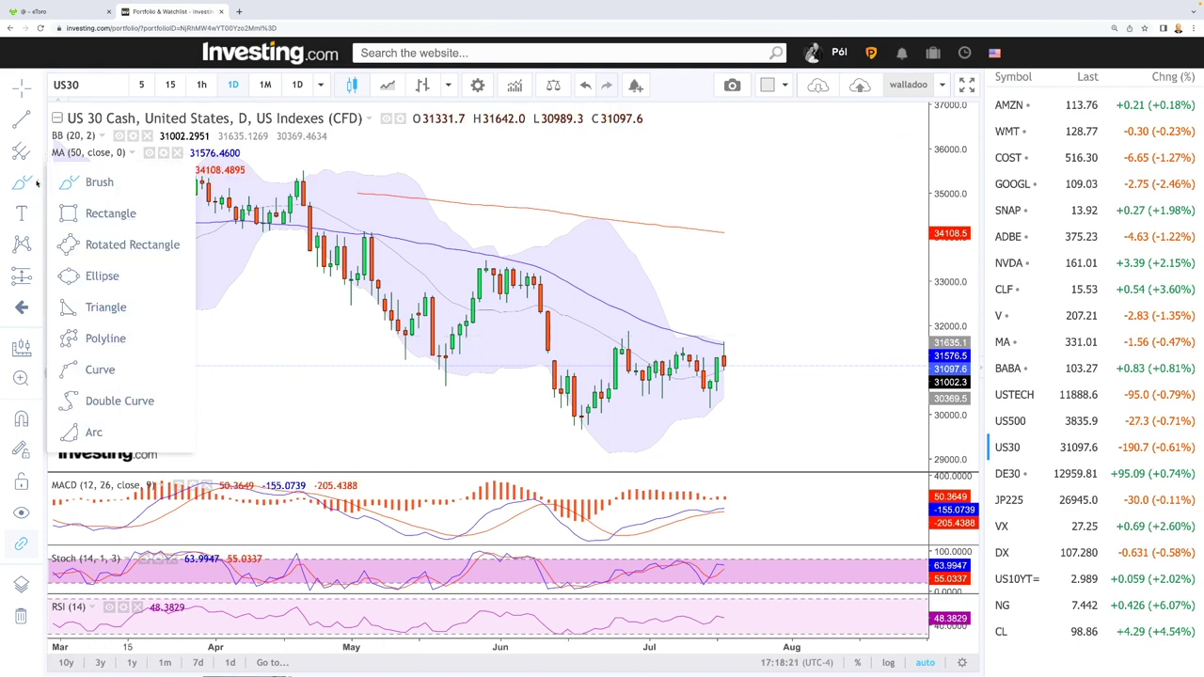
{"action": "left_click", "coordinate": [69, 214]}
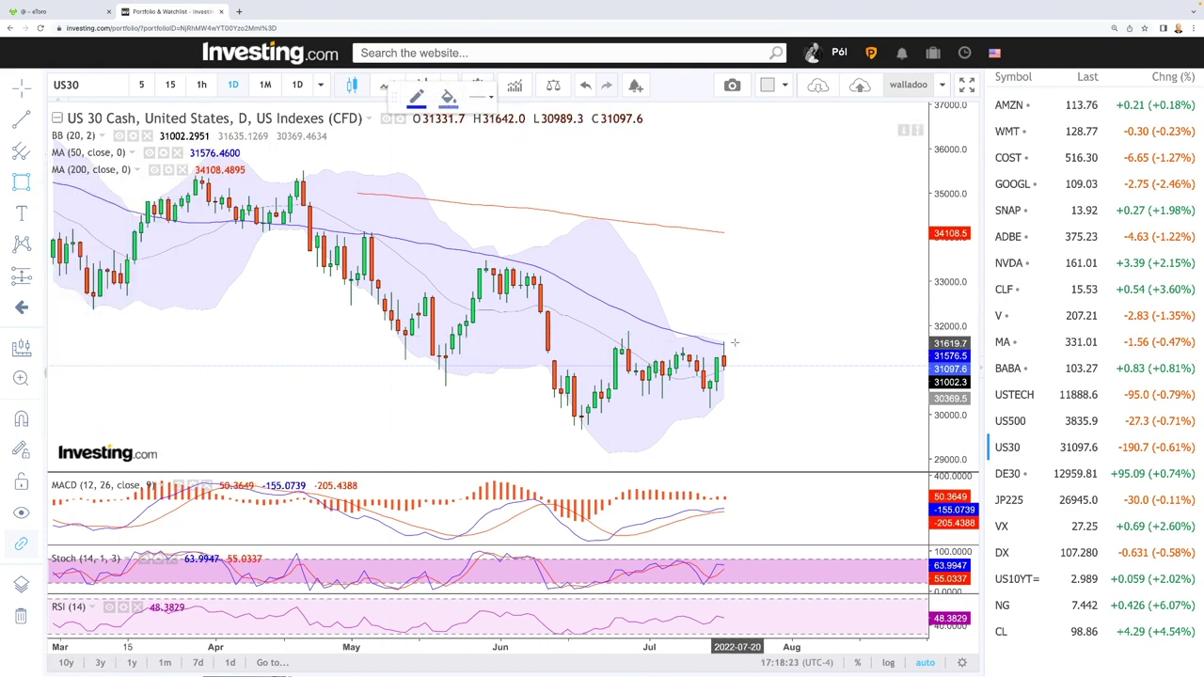
{"action": "mouse_move", "coordinate": [725, 345]}
{"action": "left_mouse_down"}
{"action": "mouse_move", "coordinate": [495, 345]}
{"action": "mouse_move", "coordinate": [404, 360]}
{"action": "left_mouse_up"}
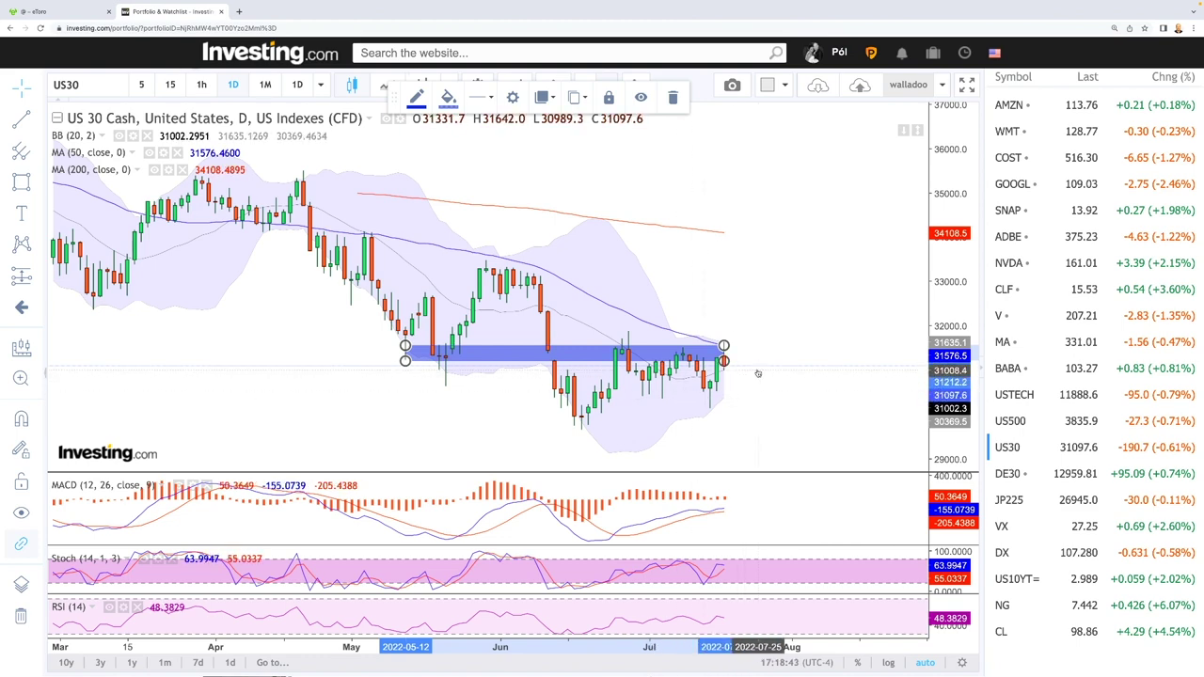
Brush a downward projection after the latest US30 candle and a zigzag tracing the swings from the May low into that drop.
{"action": "left_click", "coordinate": [37, 183]}
{"action": "left_click", "coordinate": [99, 182]}
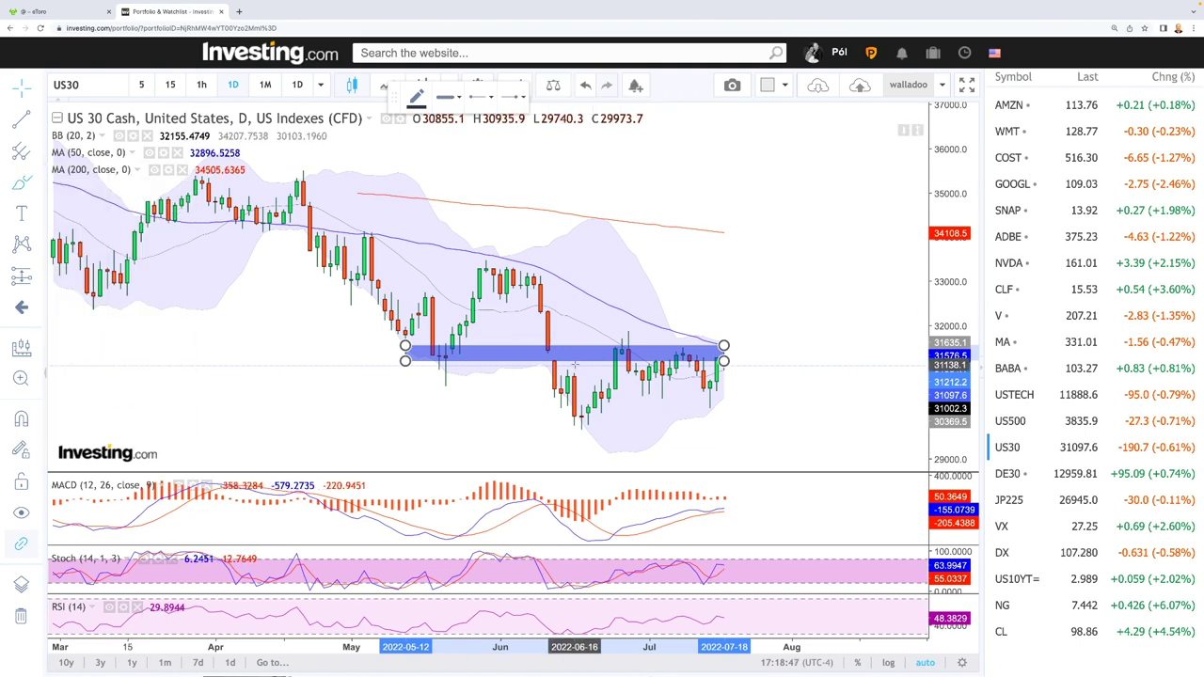
{"action": "left_click_drag", "start_coordinate": [727, 376], "coordinate": [749, 428]}
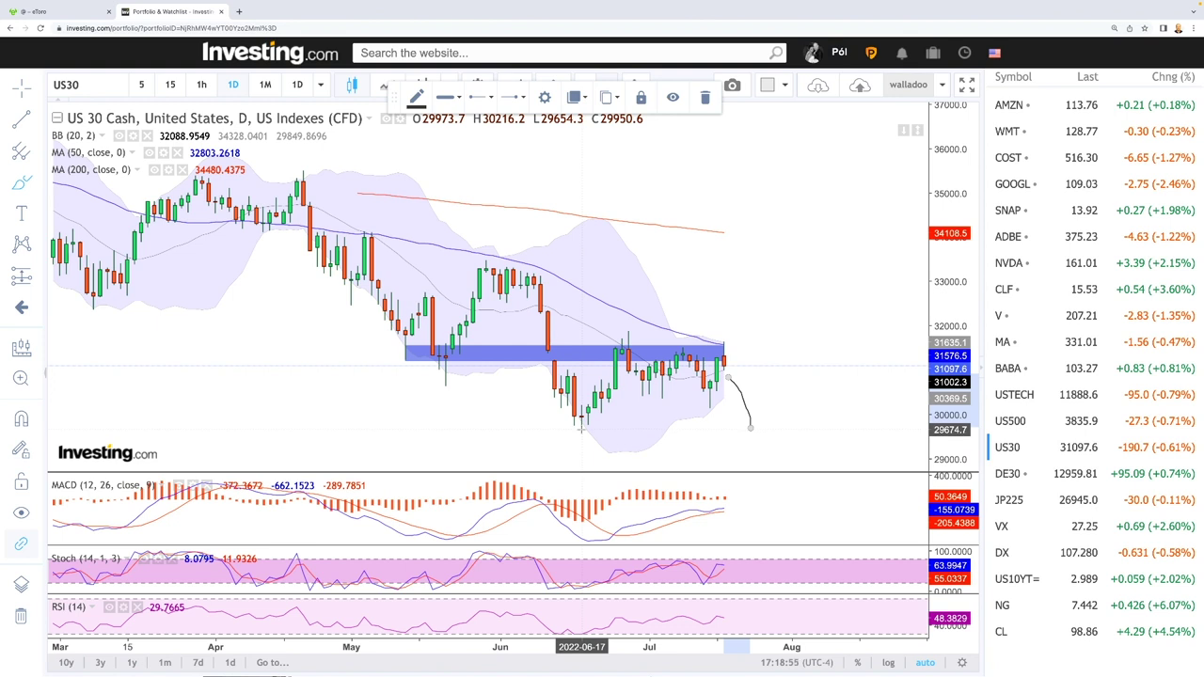
{"action": "mouse_move", "coordinate": [442, 361]}
{"action": "left_mouse_down"}
{"action": "mouse_move", "coordinate": [505, 268]}
{"action": "mouse_move", "coordinate": [583, 419]}
{"action": "mouse_move", "coordinate": [619, 350]}
{"action": "mouse_move", "coordinate": [649, 385]}
{"action": "mouse_move", "coordinate": [683, 348]}
{"action": "mouse_move", "coordinate": [701, 395]}
{"action": "mouse_move", "coordinate": [722, 351]}
{"action": "mouse_move", "coordinate": [749, 431]}
{"action": "left_mouse_up"}
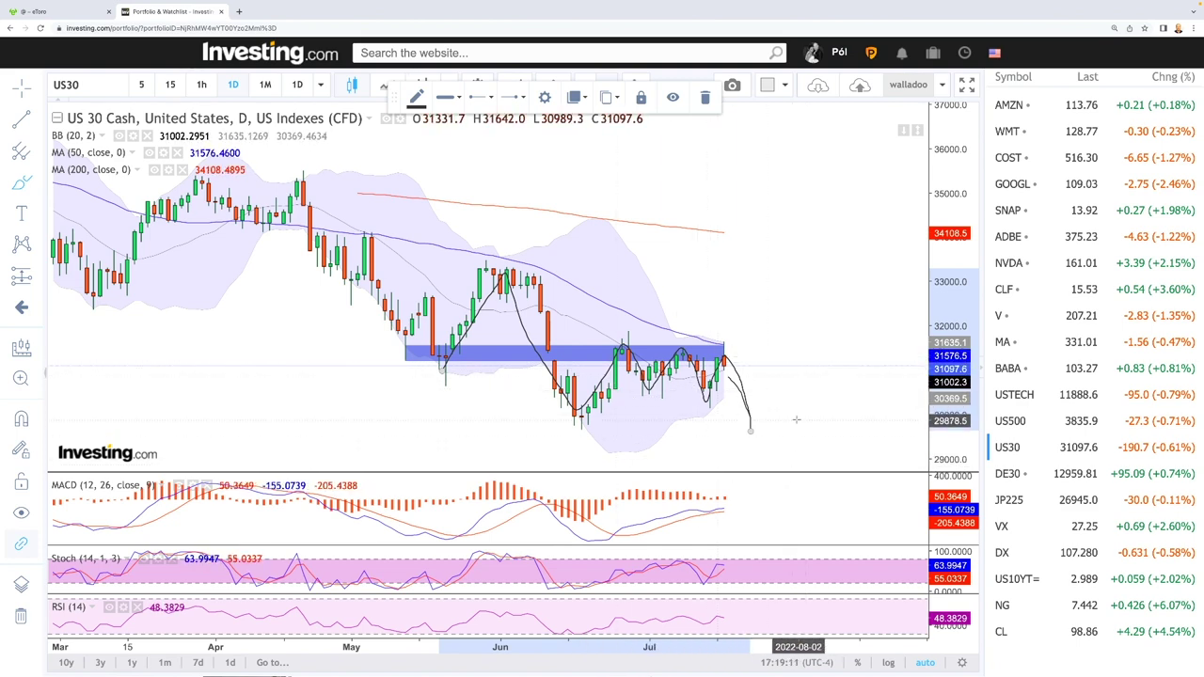
Open the DE30 chart and brush a downward curve from the latest candle to about 12,430.
{"action": "scroll", "coordinate": [792, 425], "scroll_direction": "down", "scroll_amount": 4}
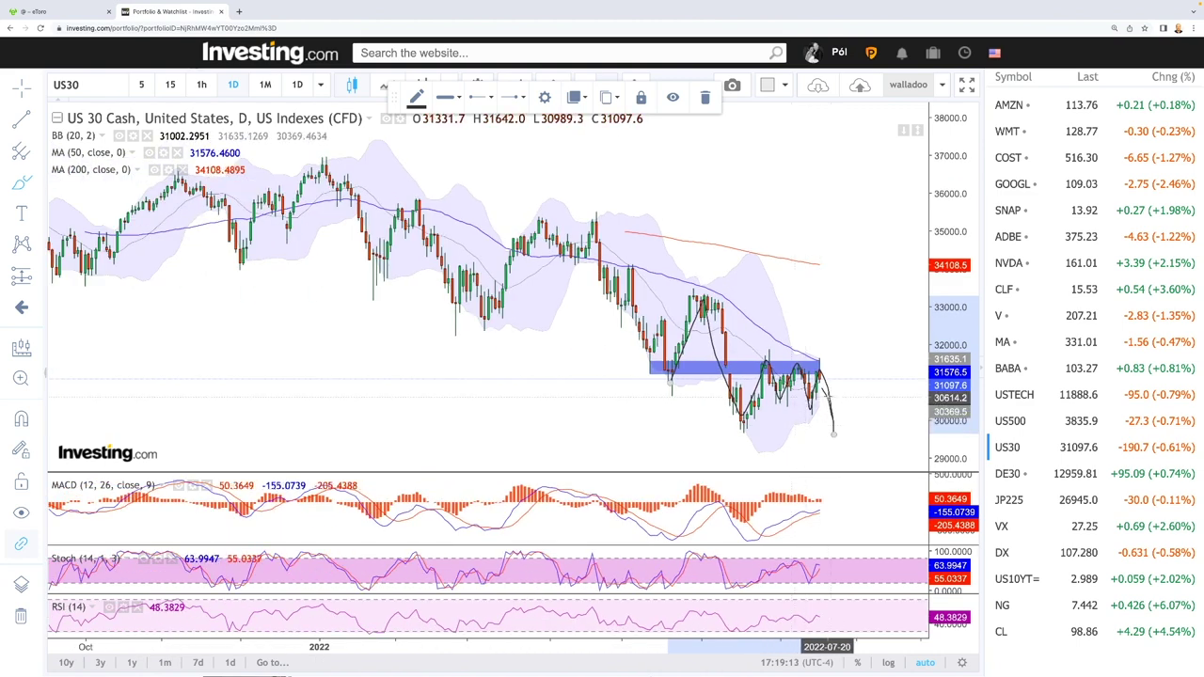
{"action": "scroll", "coordinate": [827, 396], "scroll_direction": "up", "scroll_amount": 2}
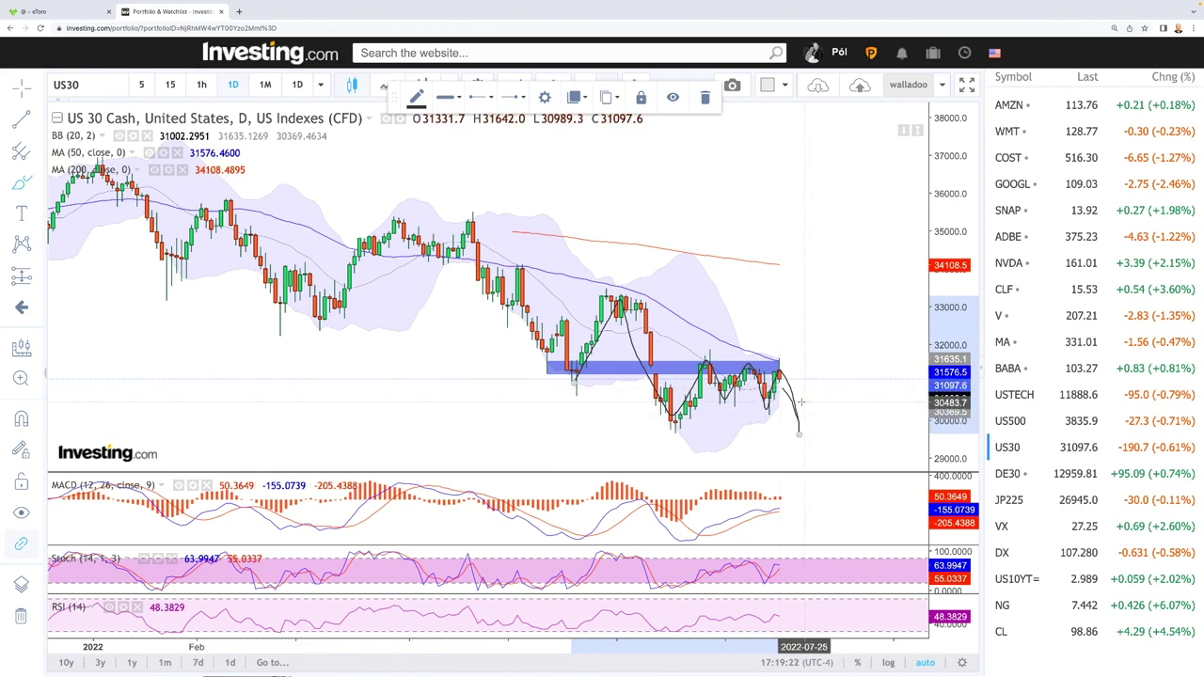
{"action": "left_click", "coordinate": [1023, 475]}
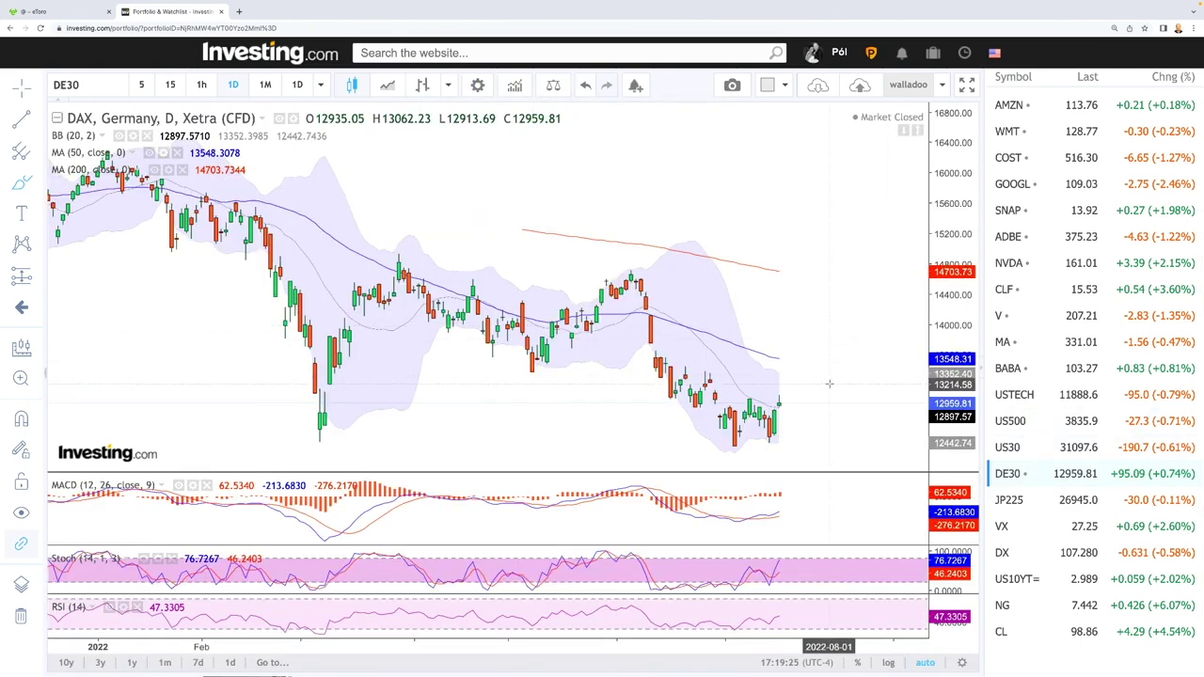
{"action": "scroll", "coordinate": [818, 396], "scroll_direction": "up", "scroll_amount": 2}
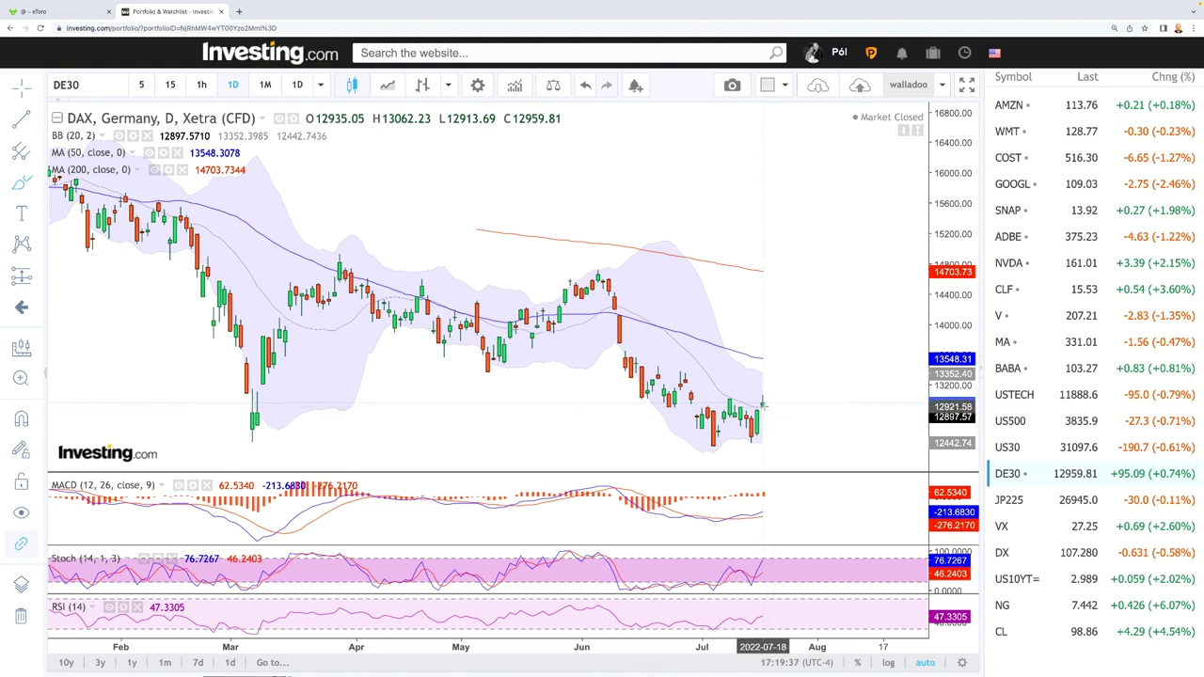
{"action": "left_click_drag", "start_coordinate": [761, 404], "coordinate": [774, 443]}
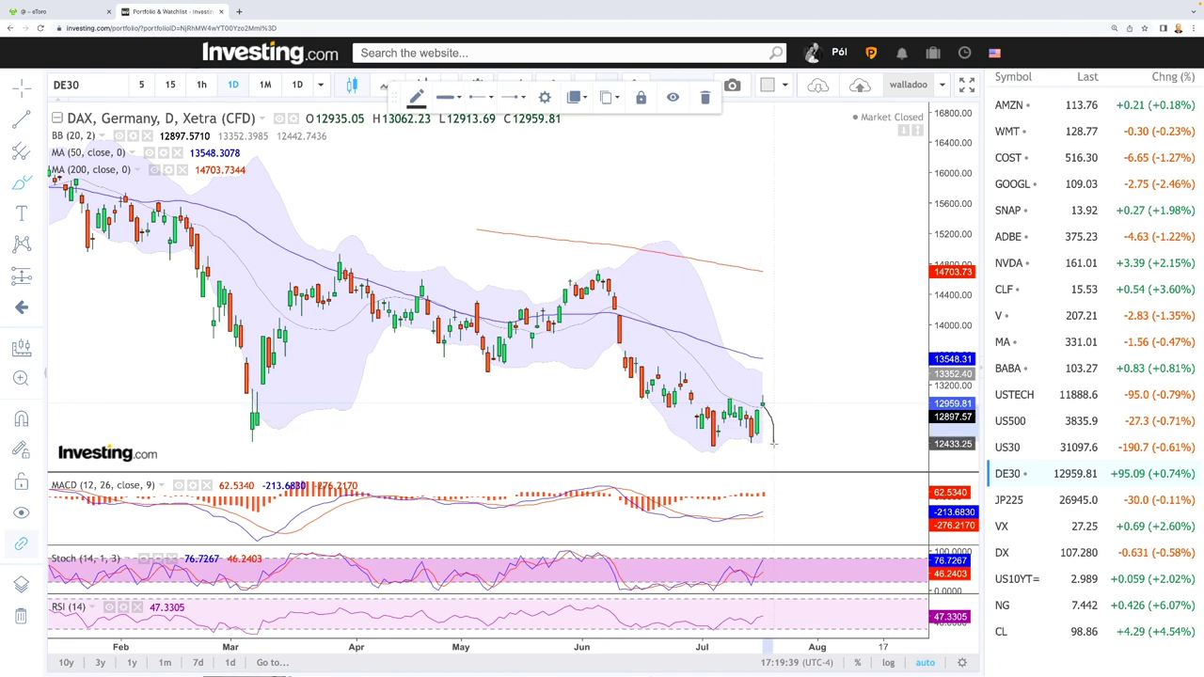
{"action": "scroll", "coordinate": [832, 428], "scroll_direction": "down", "scroll_amount": 2}
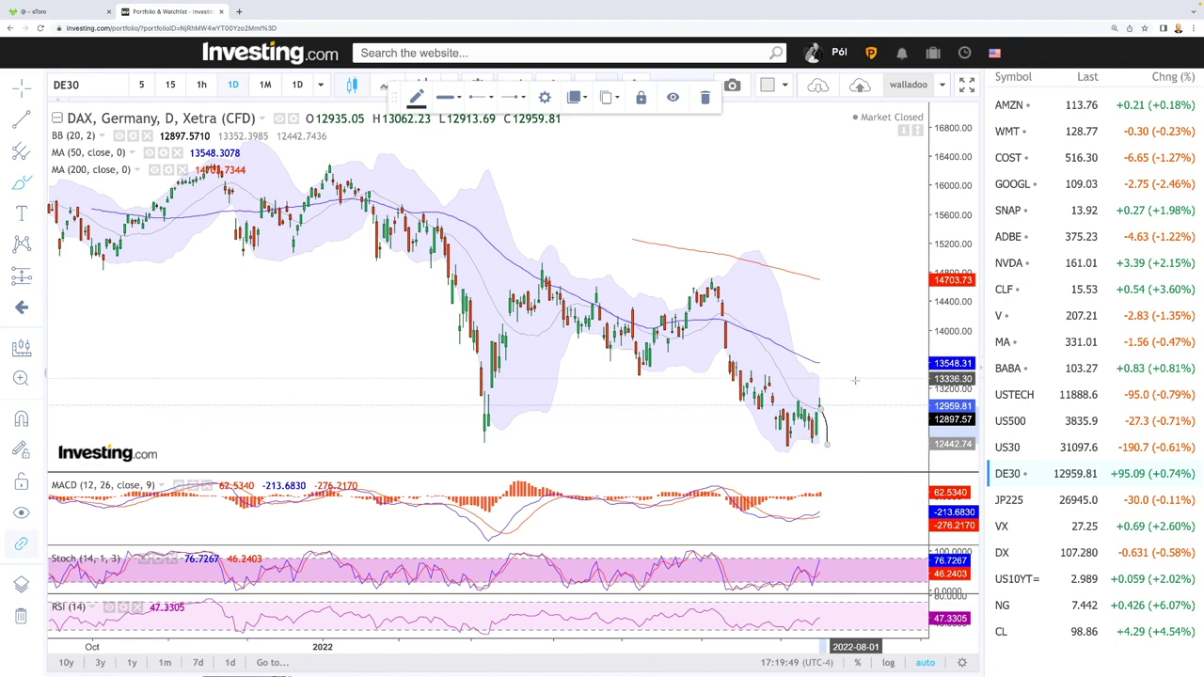
Open the JP225 chart and brush a zigzag from the 2022-05-16 low through the June and July swings, ending in a projected drop to about 25,750.
{"action": "scroll", "coordinate": [853, 515], "scroll_direction": "up", "scroll_amount": 2}
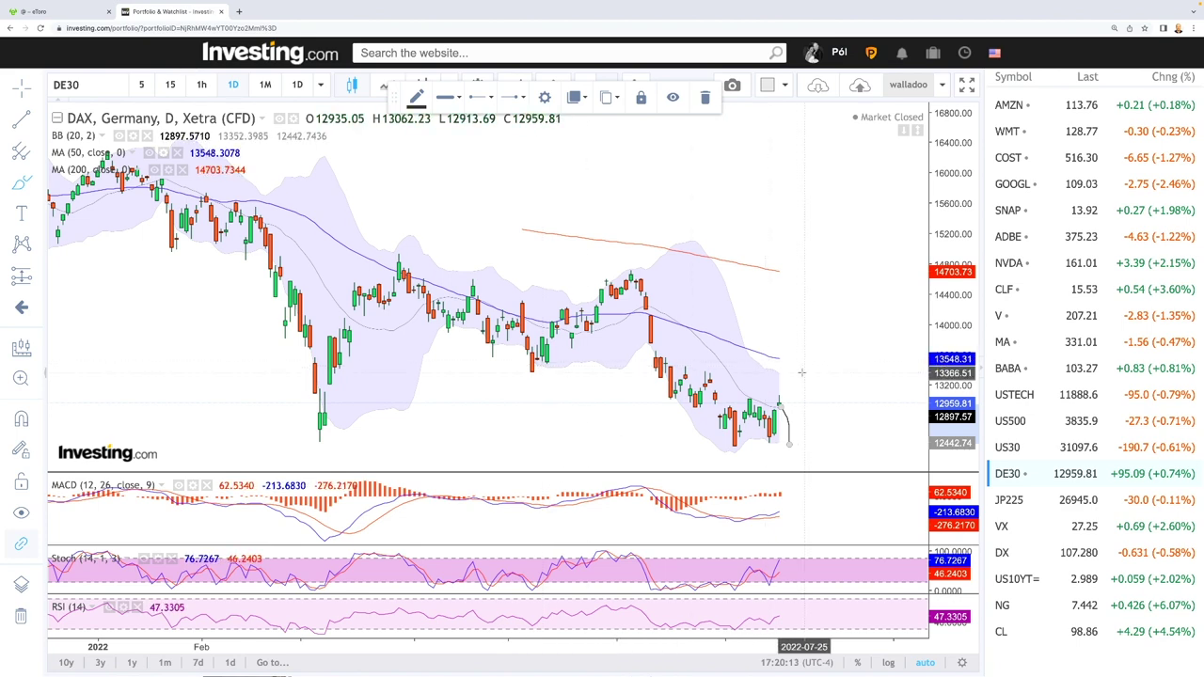
{"action": "left_click", "coordinate": [1003, 500]}
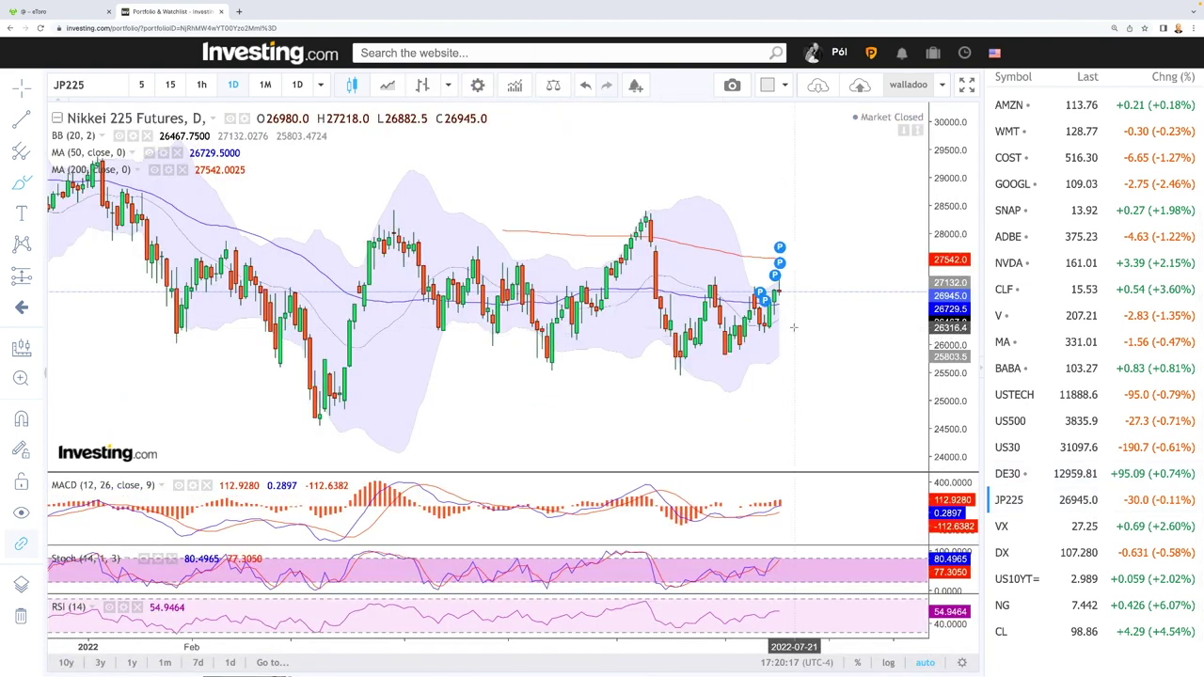
{"action": "scroll", "coordinate": [797, 324], "scroll_direction": "up", "scroll_amount": 2}
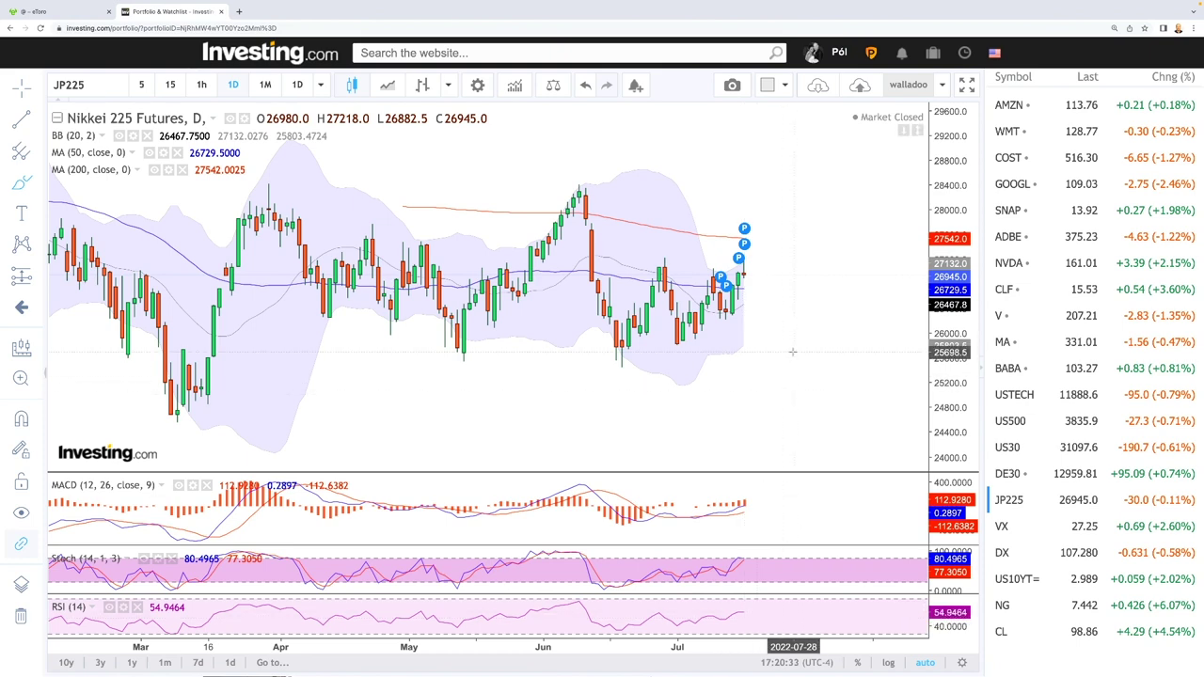
{"action": "scroll", "coordinate": [793, 352], "scroll_direction": "down", "scroll_amount": 3}
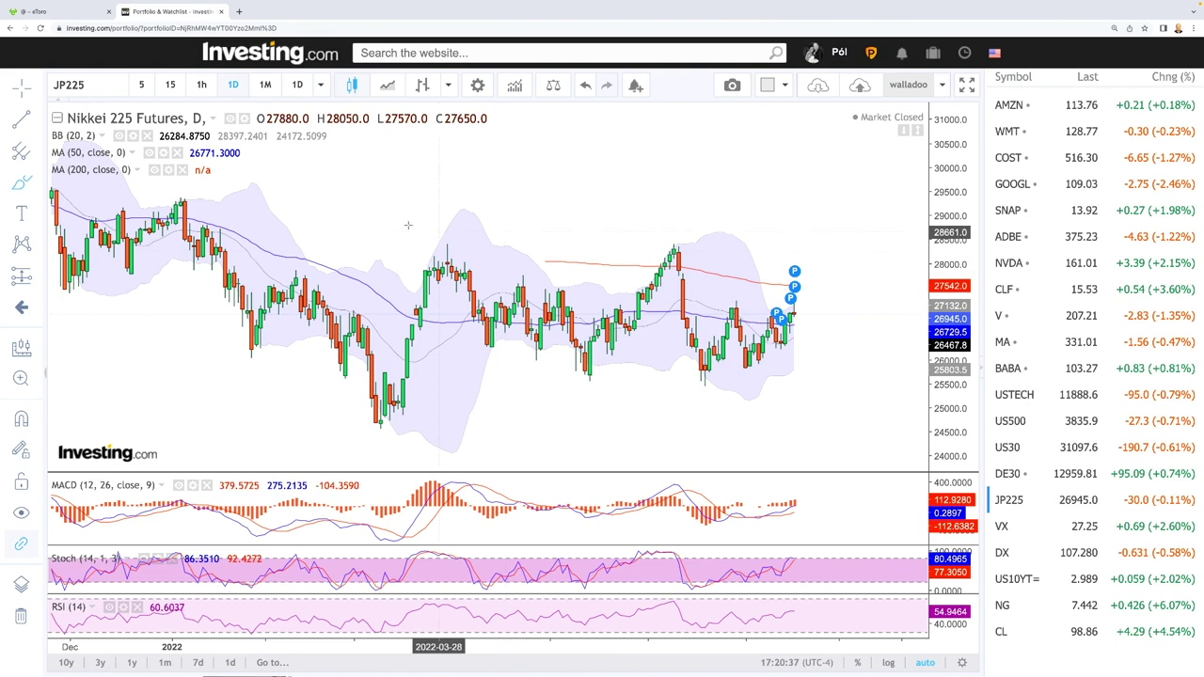
{"action": "left_click", "coordinate": [595, 370]}
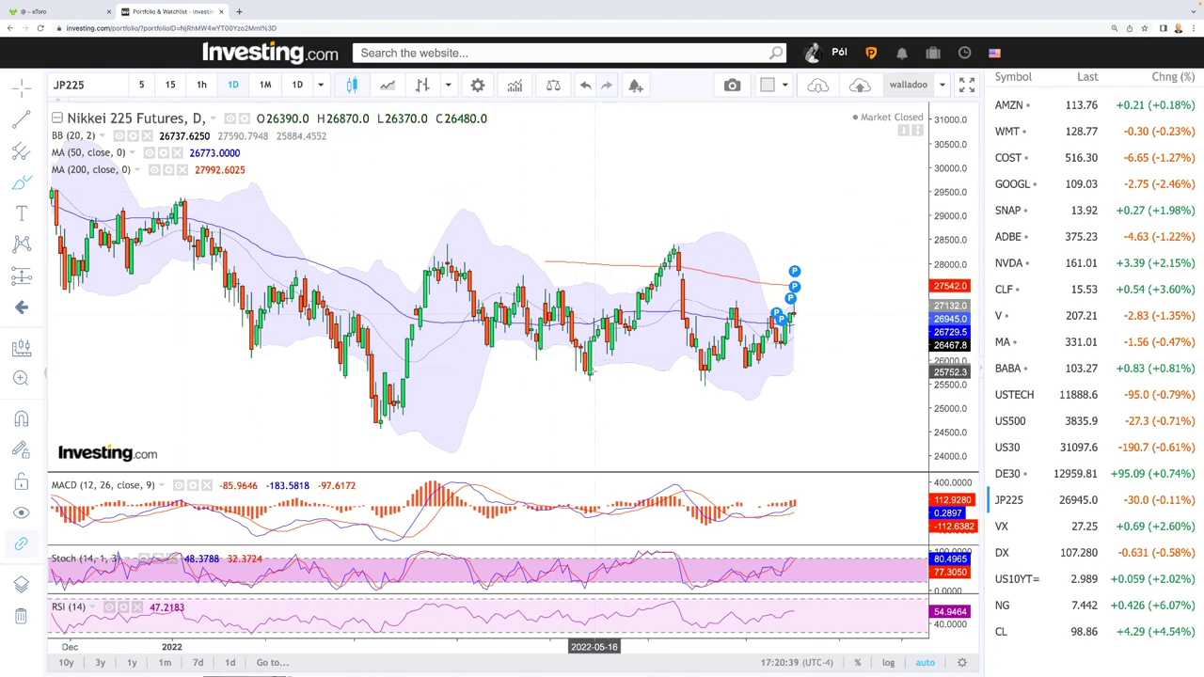
{"action": "left_click", "coordinate": [669, 268]}
{"action": "left_click", "coordinate": [677, 246]}
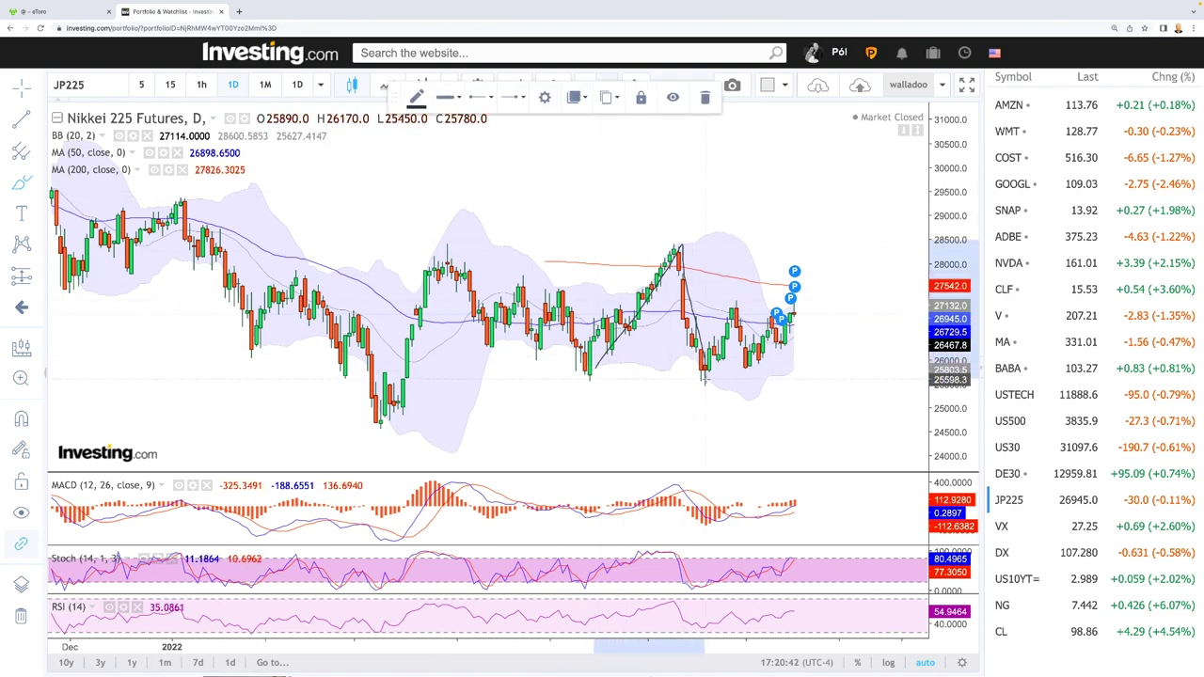
{"action": "left_click", "coordinate": [704, 380]}
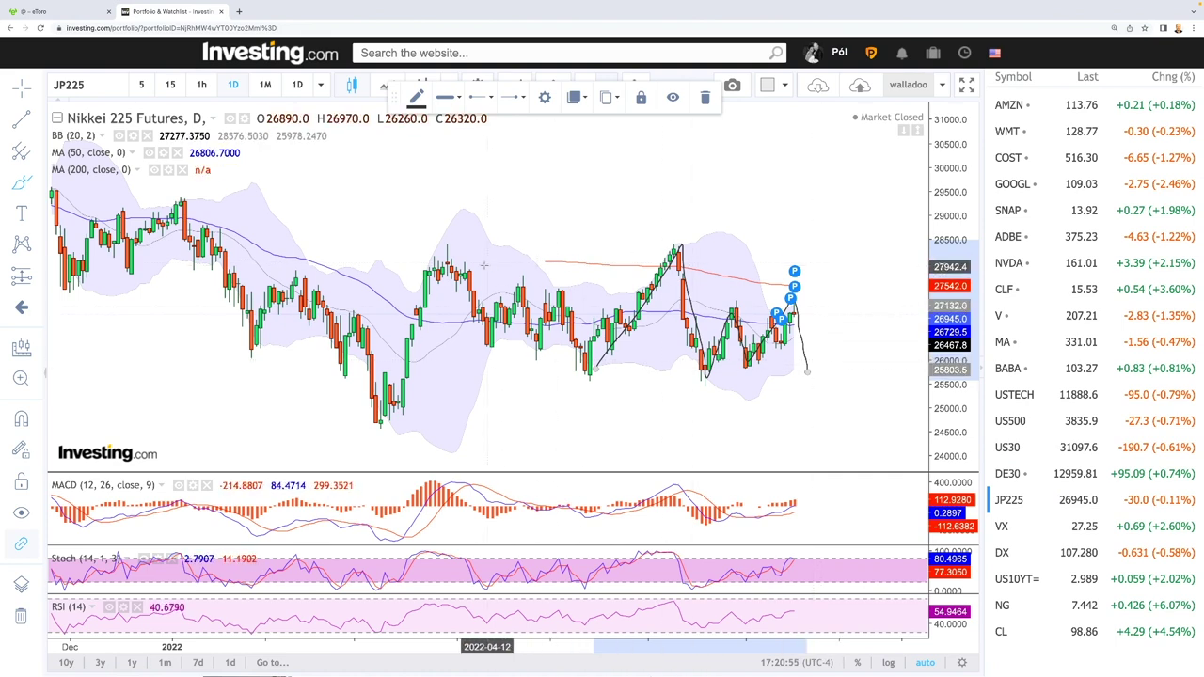
Circle the late-March and June highs on JP225 and brush a horizontal support line at about 25,700 from 2022-02-02 to mid-July.
{"action": "left_click_drag", "start_coordinate": [449, 238], "coordinate": [455, 242]}
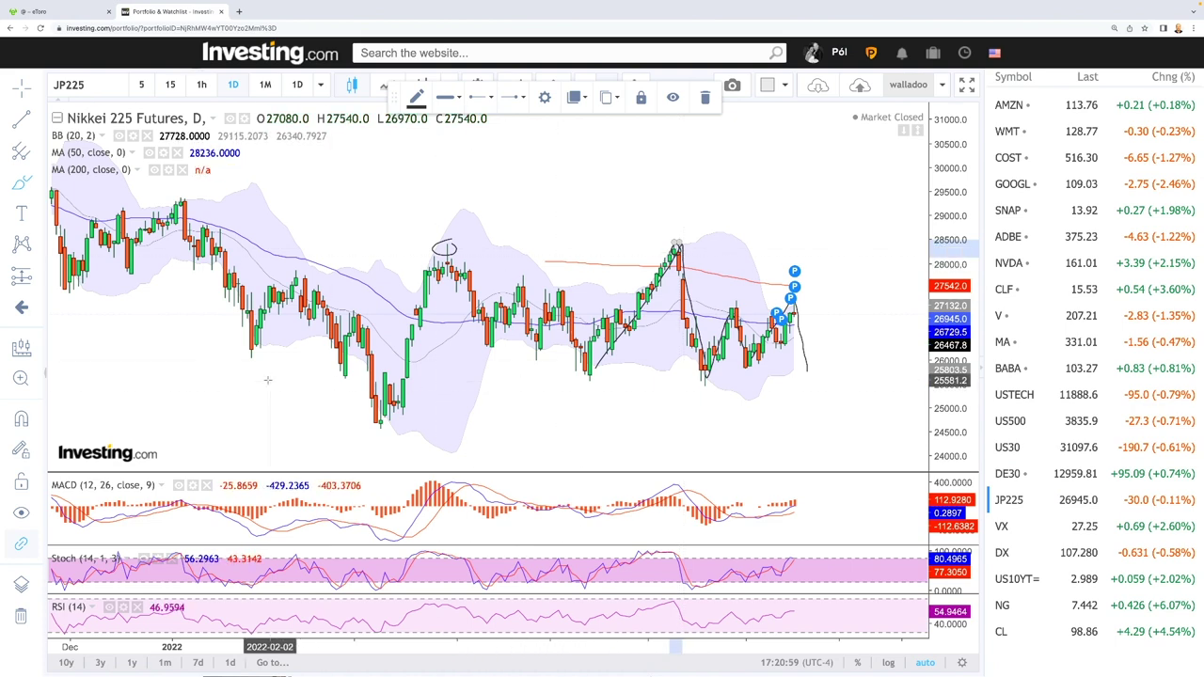
{"action": "left_click_drag", "start_coordinate": [268, 373], "coordinate": [790, 374]}
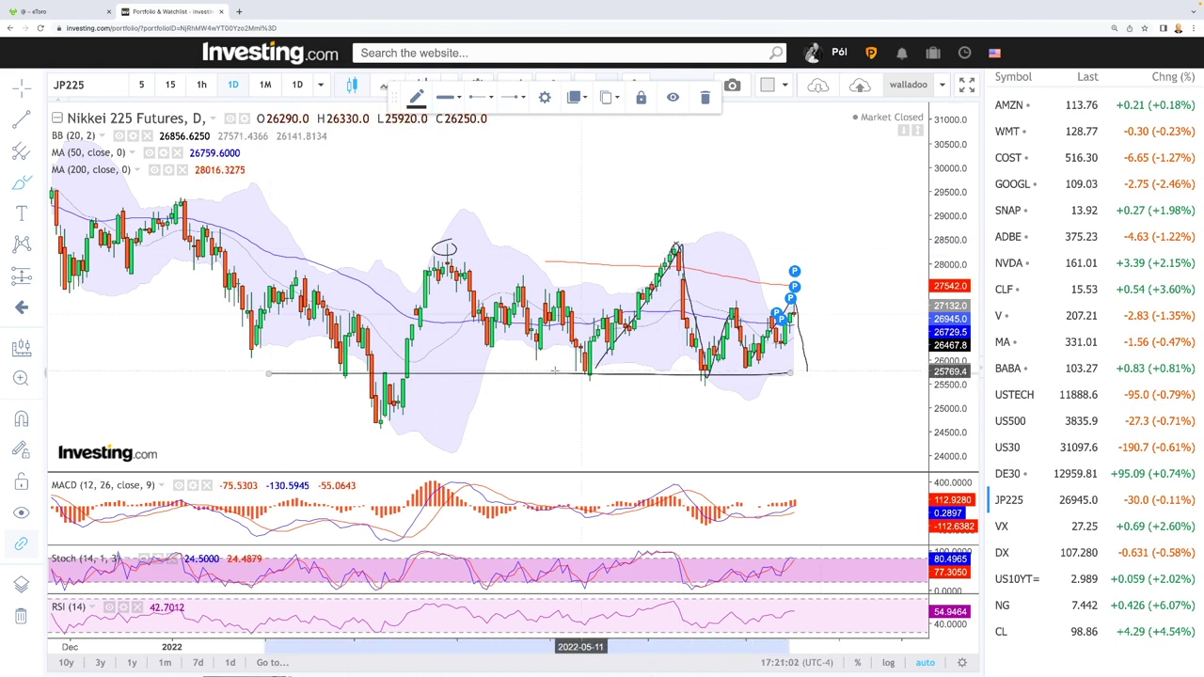
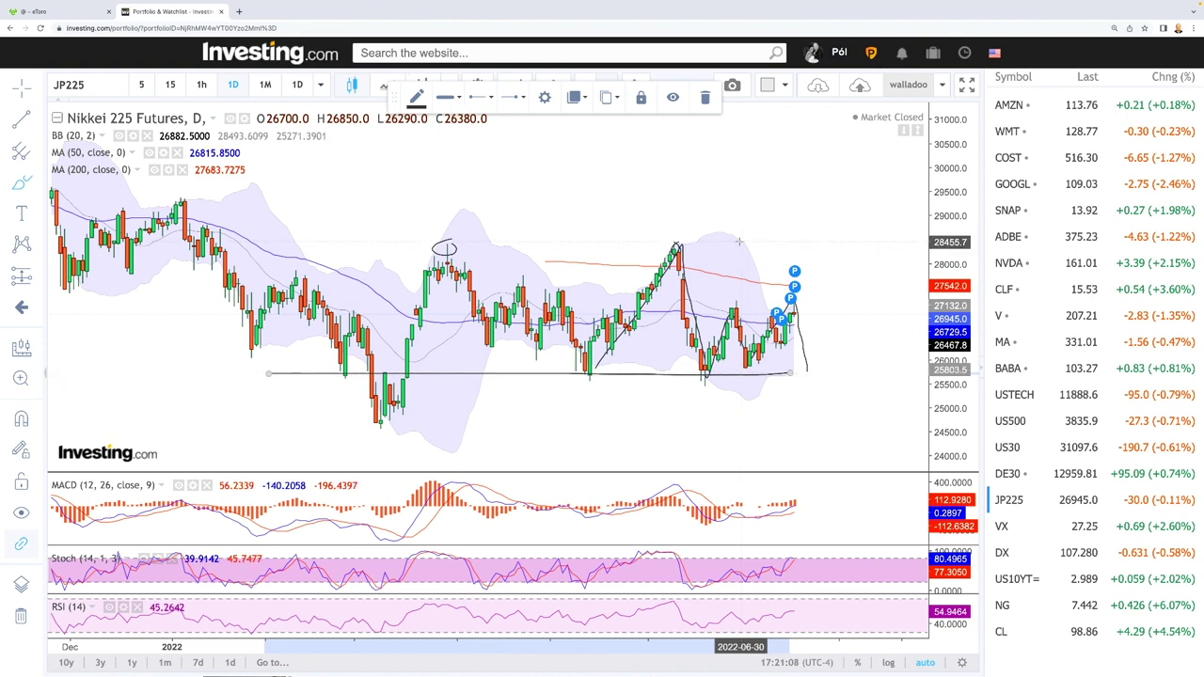
Open the VX chart and brush the rise from the April low to about 34.60 in May and the decline to about 24.45 in June.
{"action": "left_click", "coordinate": [1036, 523]}
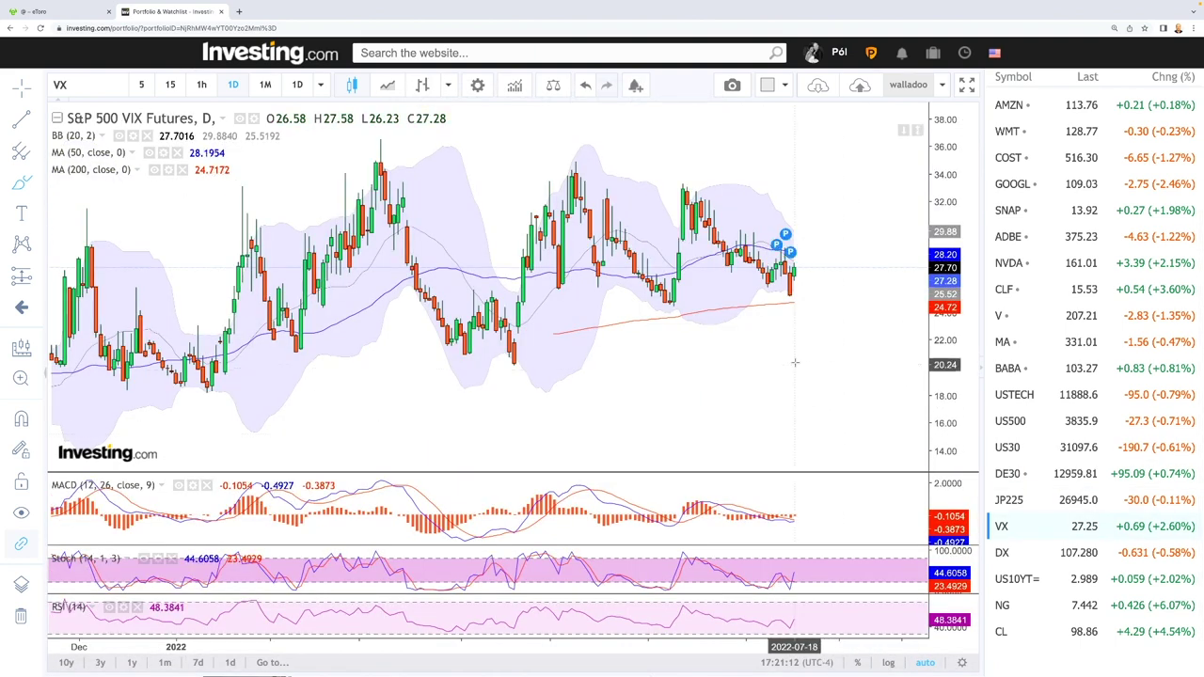
{"action": "scroll", "coordinate": [809, 334], "scroll_direction": "up", "scroll_amount": 2}
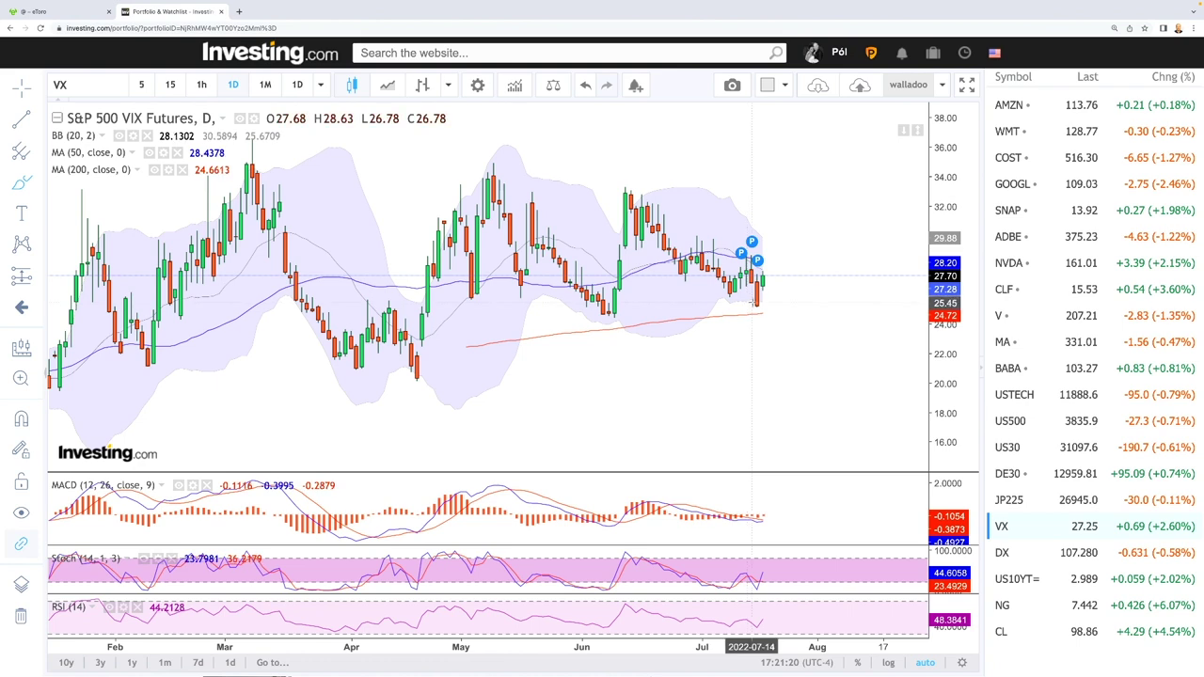
{"action": "left_click_drag", "start_coordinate": [422, 342], "coordinate": [495, 167]}
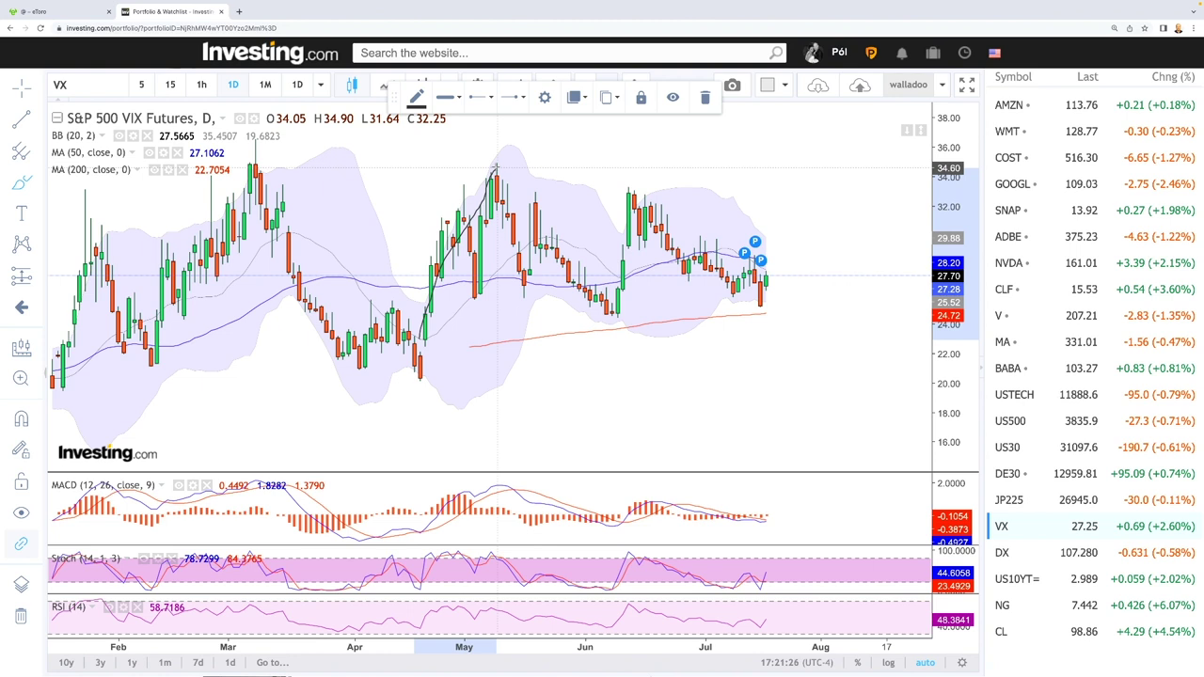
{"action": "left_click_drag", "start_coordinate": [496, 167], "coordinate": [590, 292]}
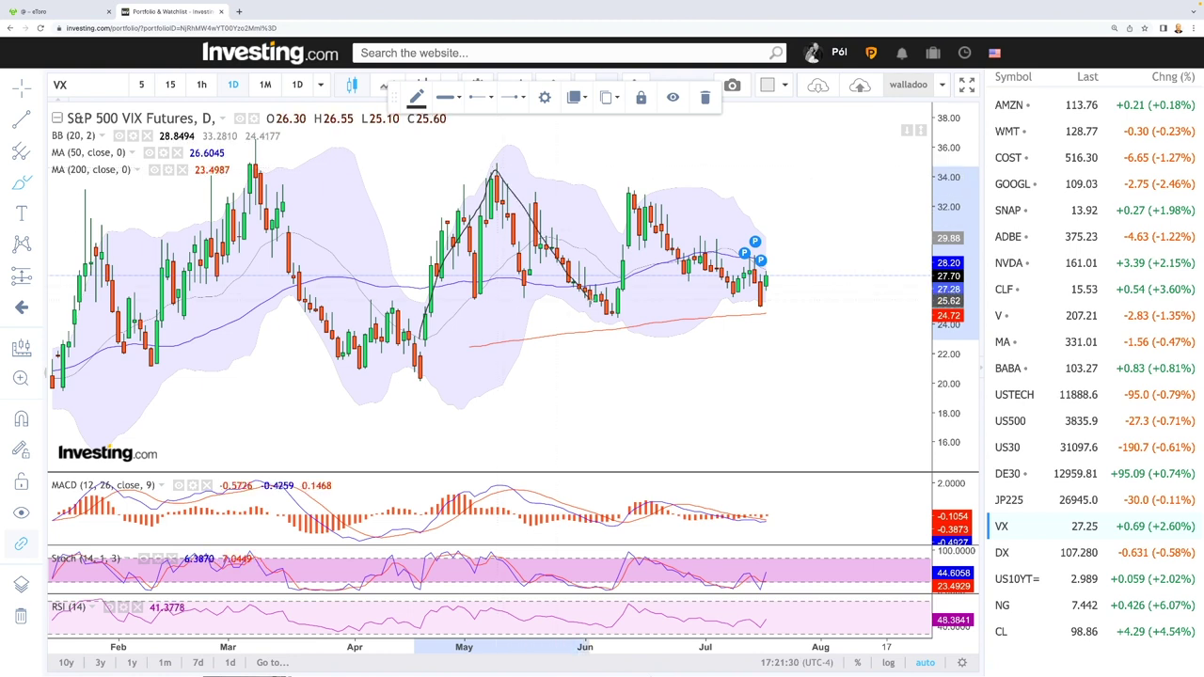
{"action": "left_click_drag", "start_coordinate": [600, 314], "coordinate": [612, 318]}
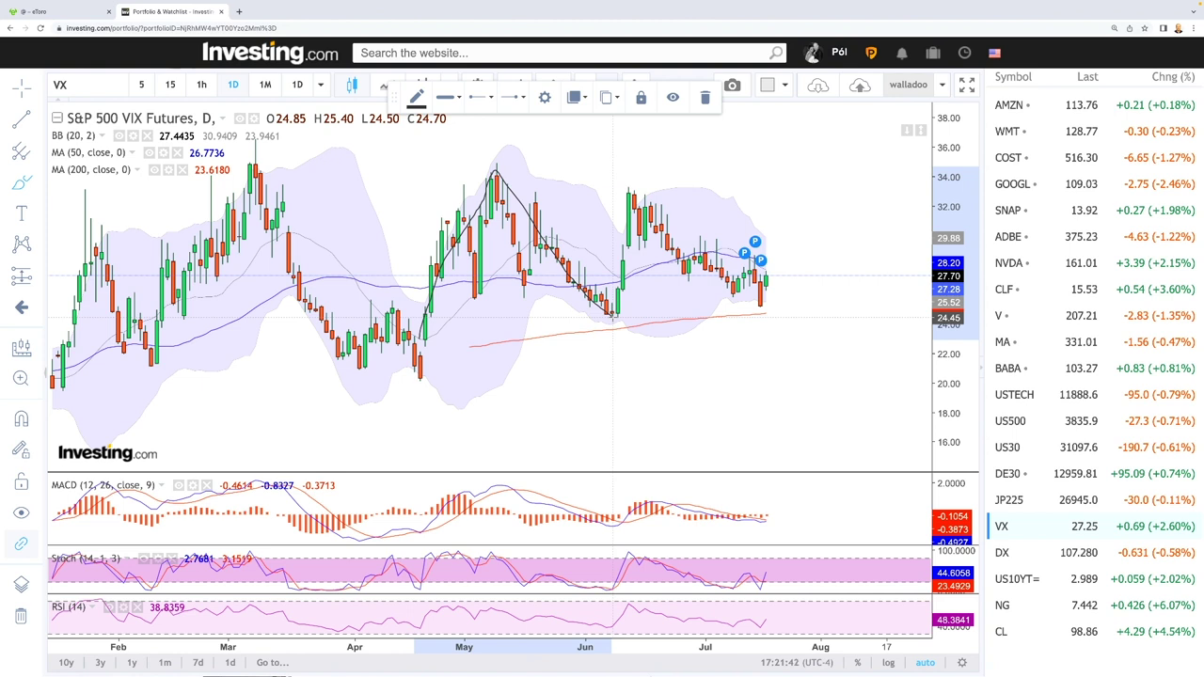
Extend the VX zigzag over the June high to the mid-July low at about 25.4, ending in a projected rise to about 34.
{"action": "left_click", "coordinate": [642, 197]}
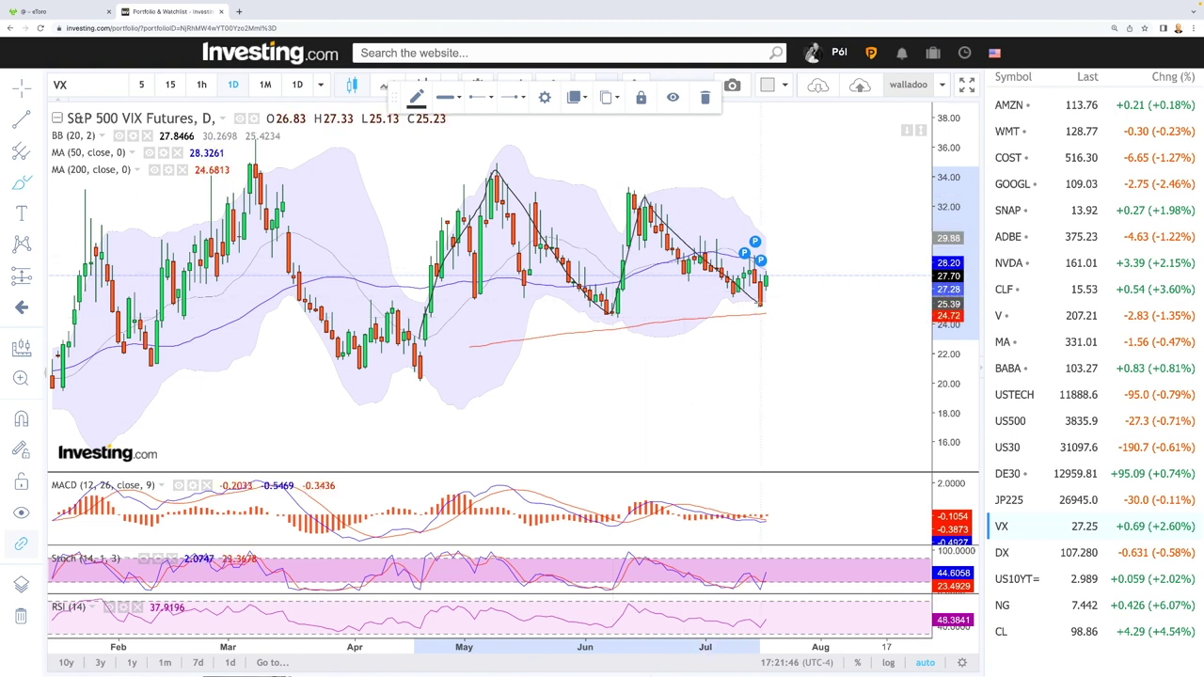
{"action": "left_click", "coordinate": [760, 304]}
{"action": "left_click", "coordinate": [814, 181]}
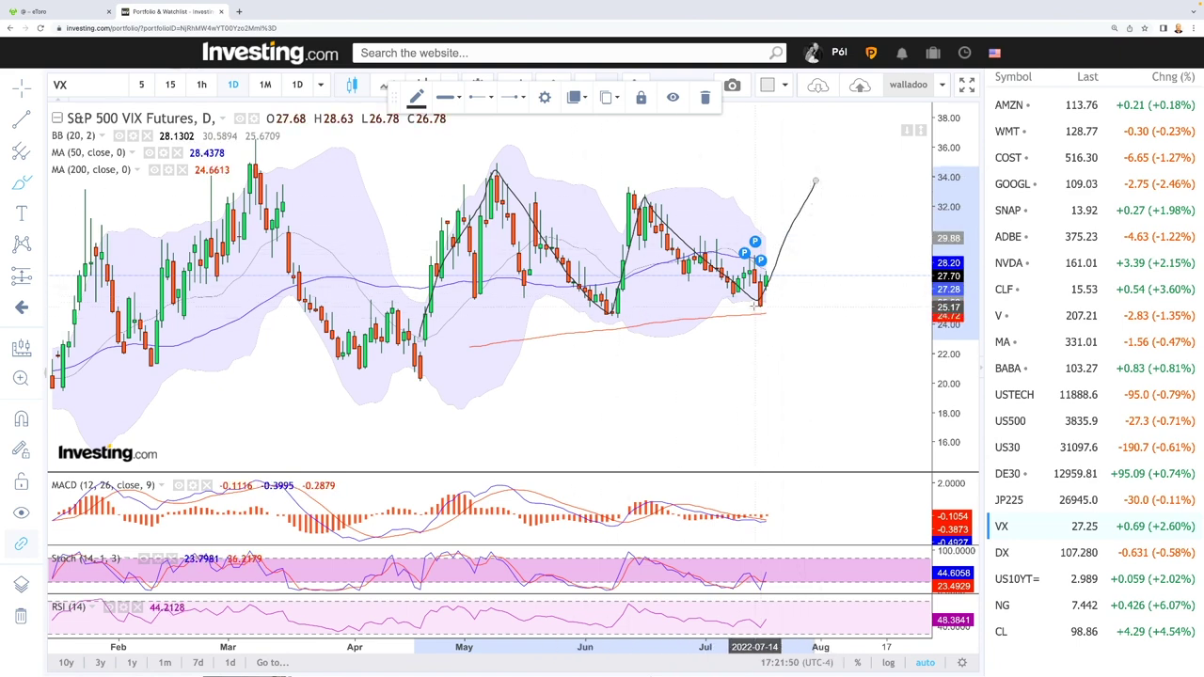
{"action": "scroll", "coordinate": [789, 339], "scroll_direction": "down", "scroll_amount": 3}
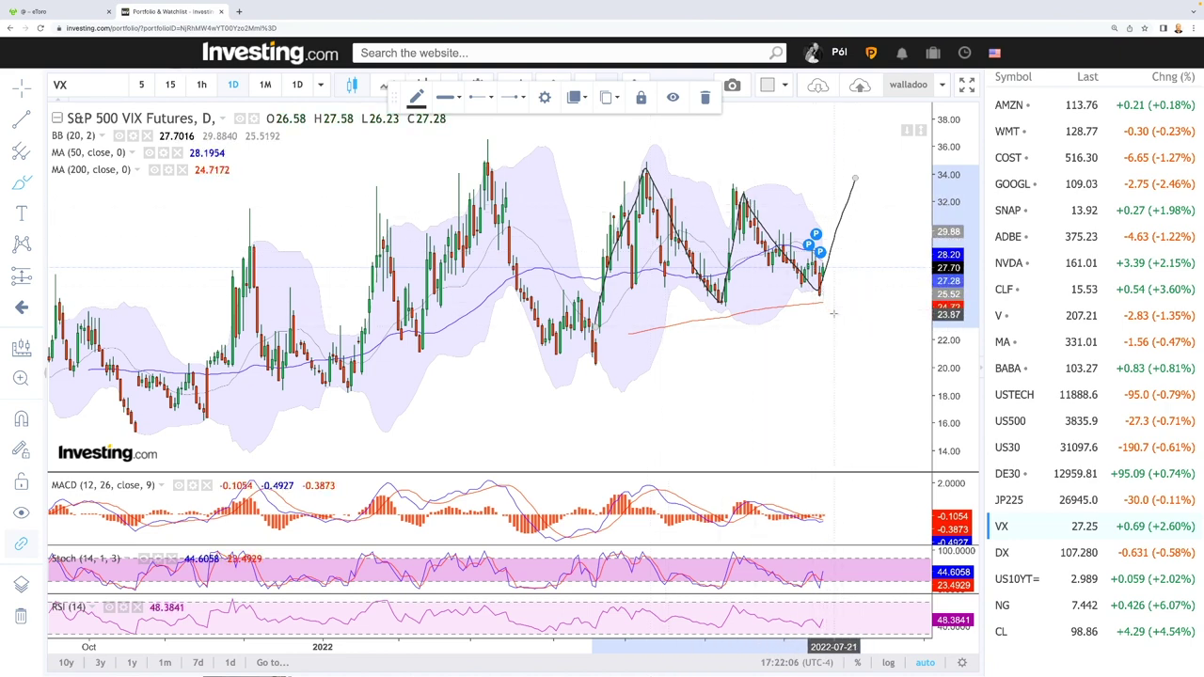
{"action": "scroll", "coordinate": [792, 531], "scroll_direction": "up", "scroll_amount": 3}
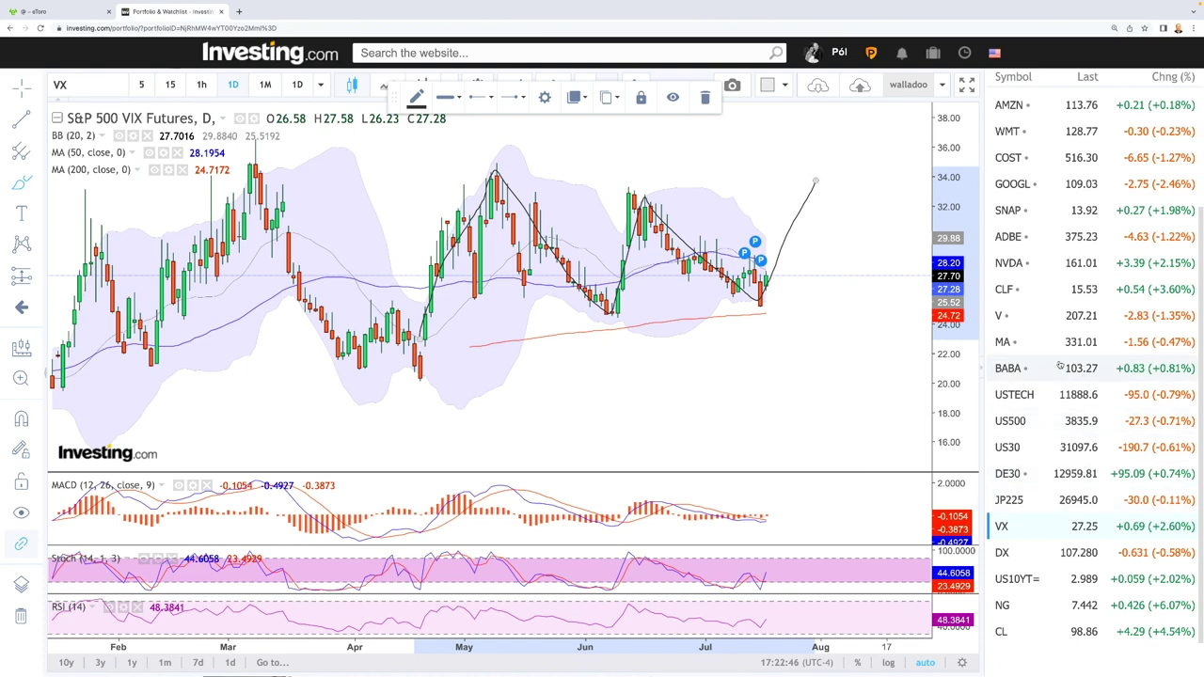
Open the US10YT= chart and brush a horizontal support line at about 2.73 from 2022-04-13 to early July.
{"action": "left_click", "coordinate": [1064, 573]}
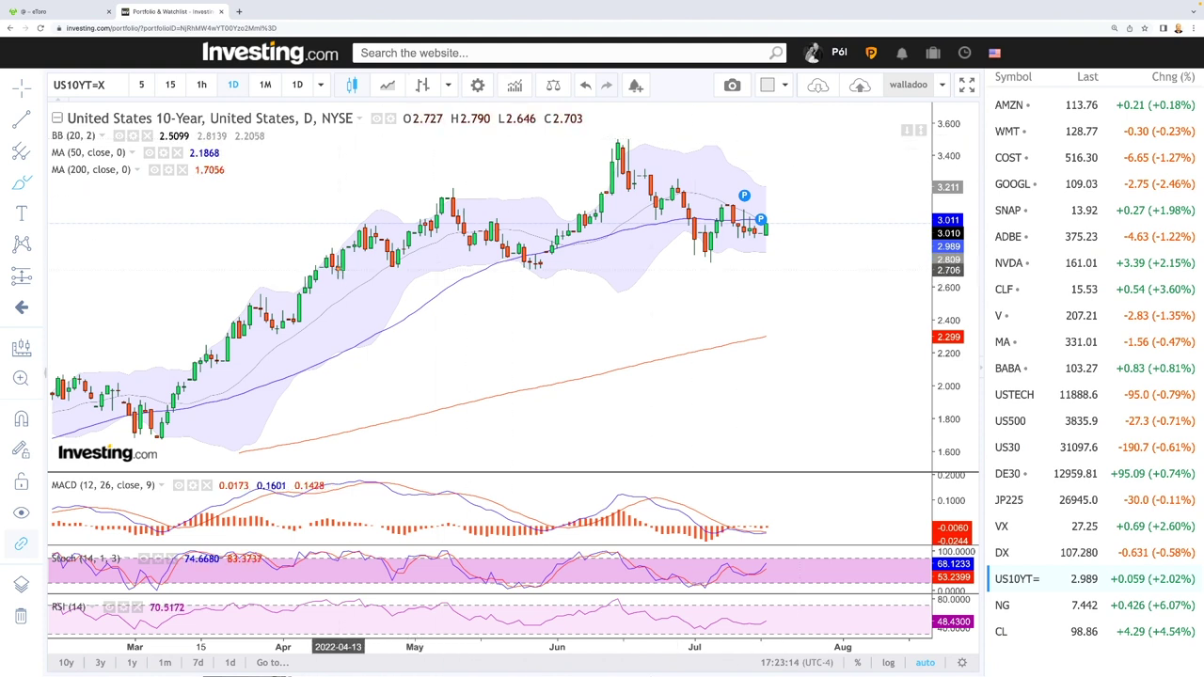
{"action": "left_click", "coordinate": [339, 267]}
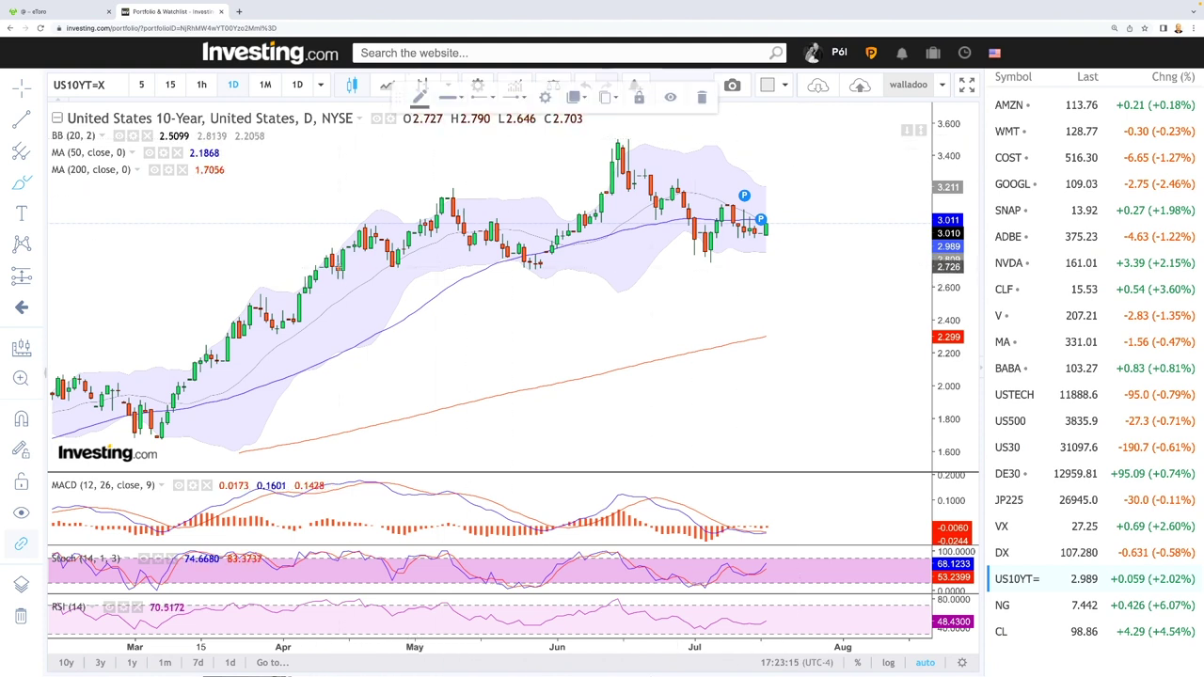
{"action": "left_click", "coordinate": [718, 265]}
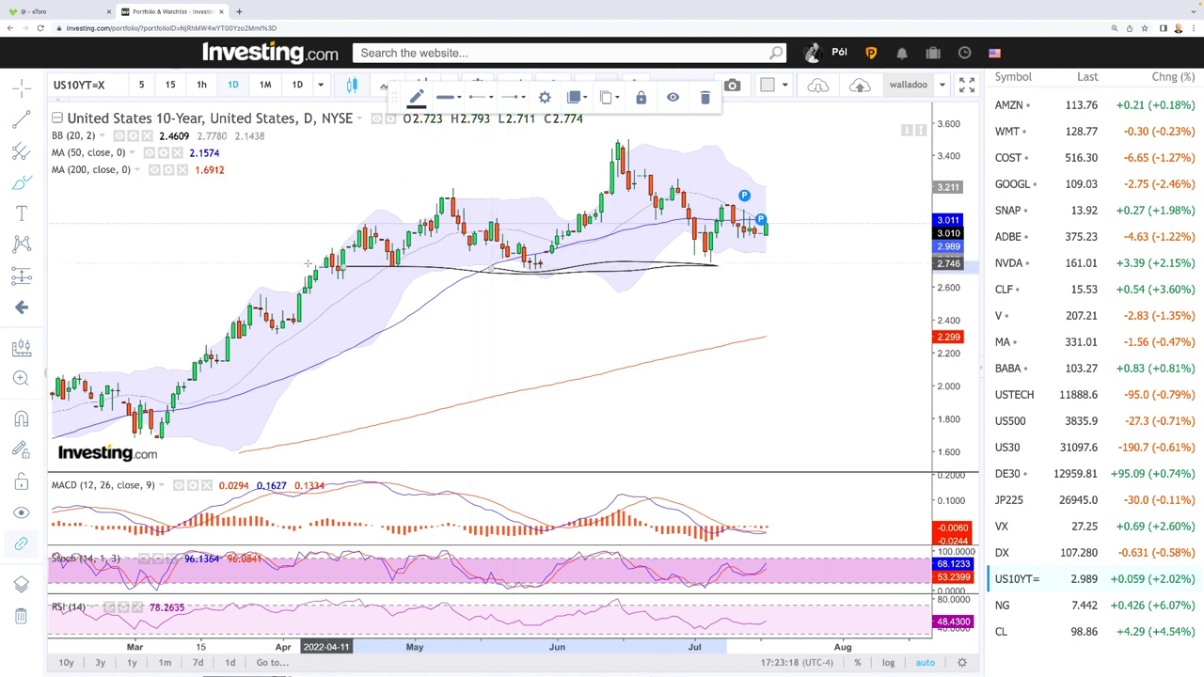